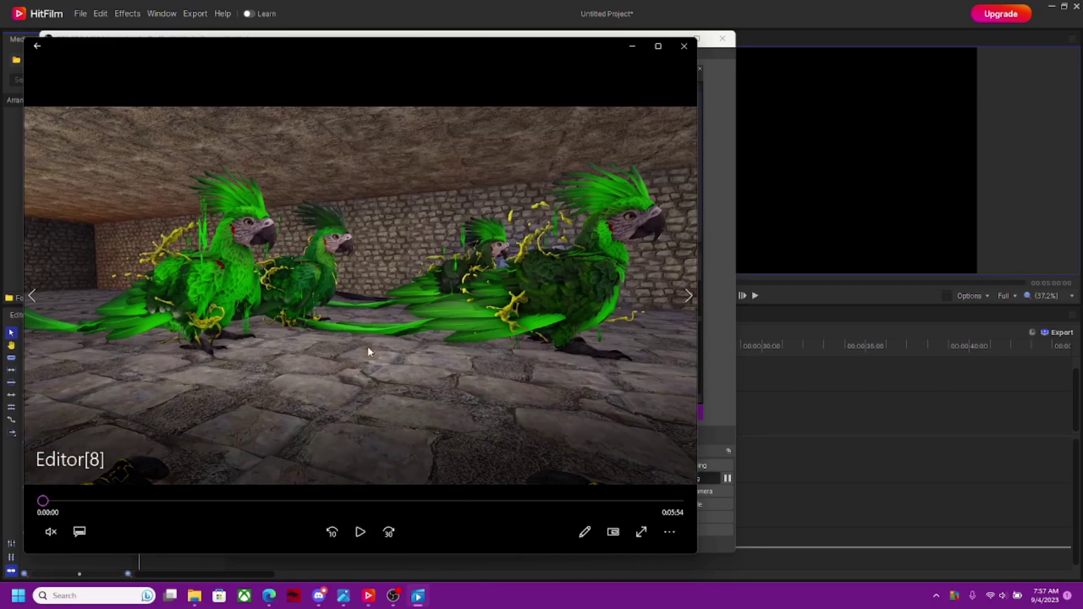
Step: Play the gameplay clip in Windows Media Player, pause it at 0:00:06, and minimize the player
click(355, 538)
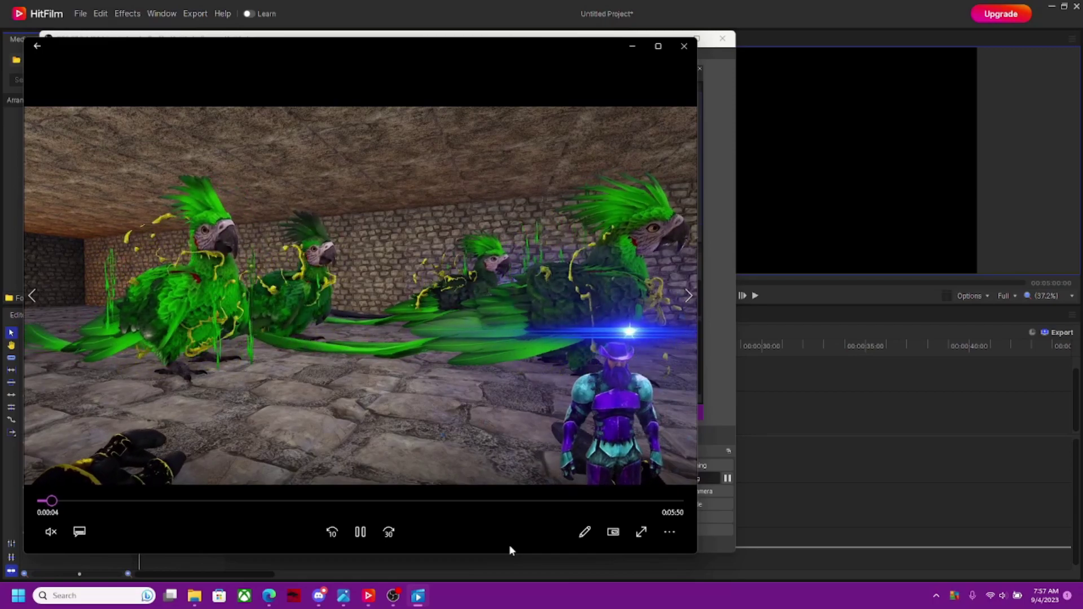
click(360, 532)
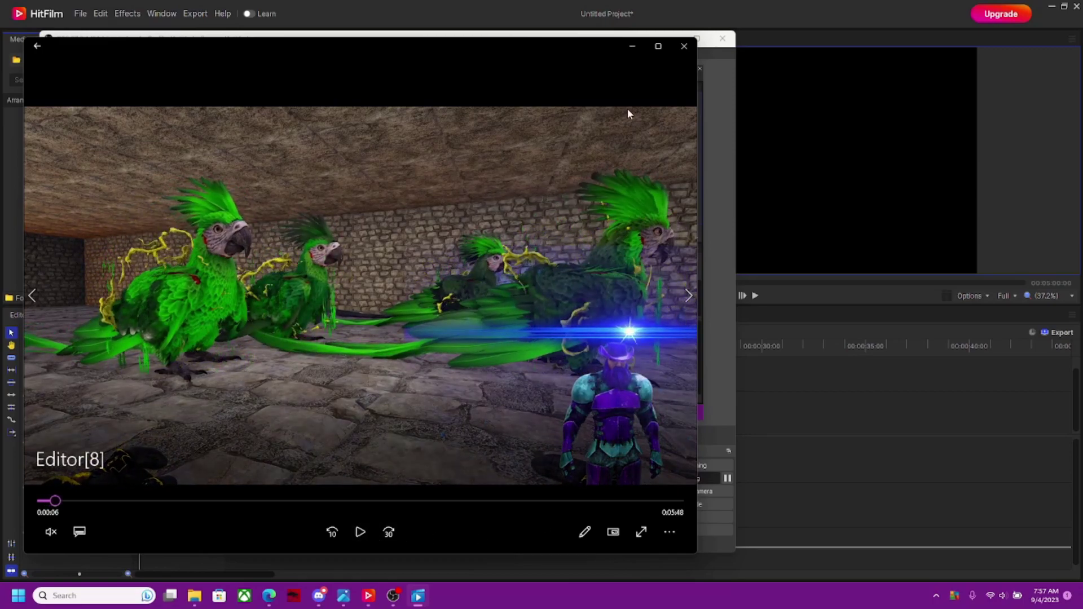
click(632, 50)
Step: Discard the unsaved project and create a new default 1080p Full HD 25 fps project
click(673, 40)
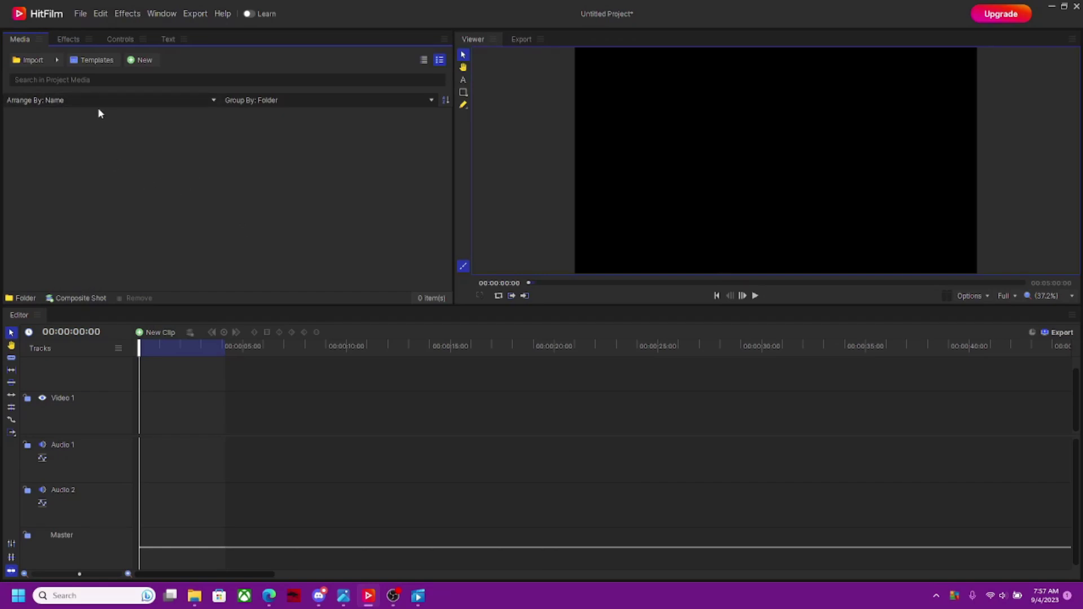
click(80, 13)
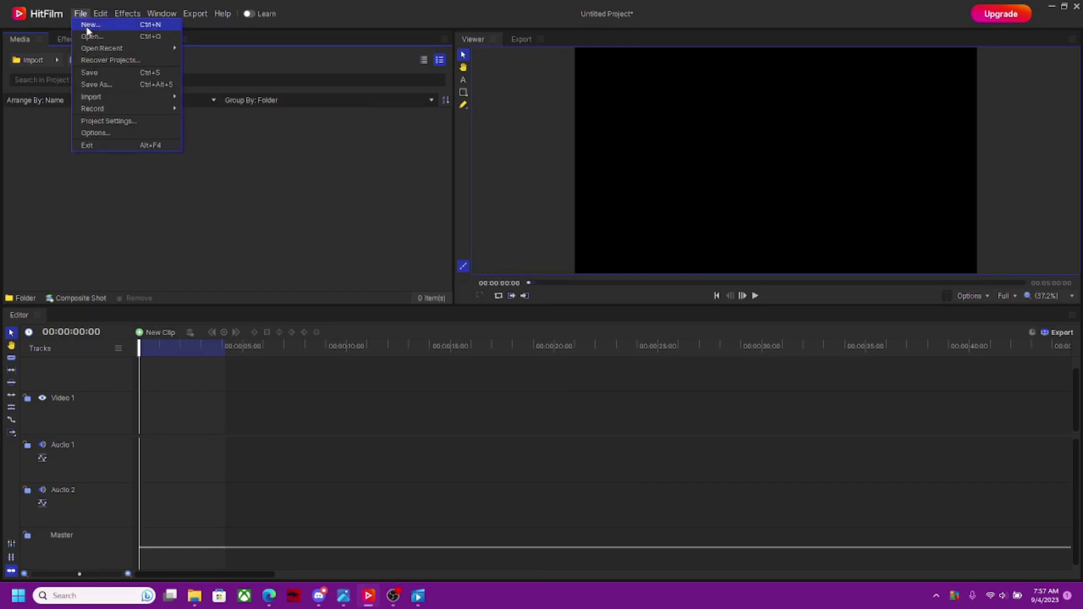
click(85, 25)
click(551, 321)
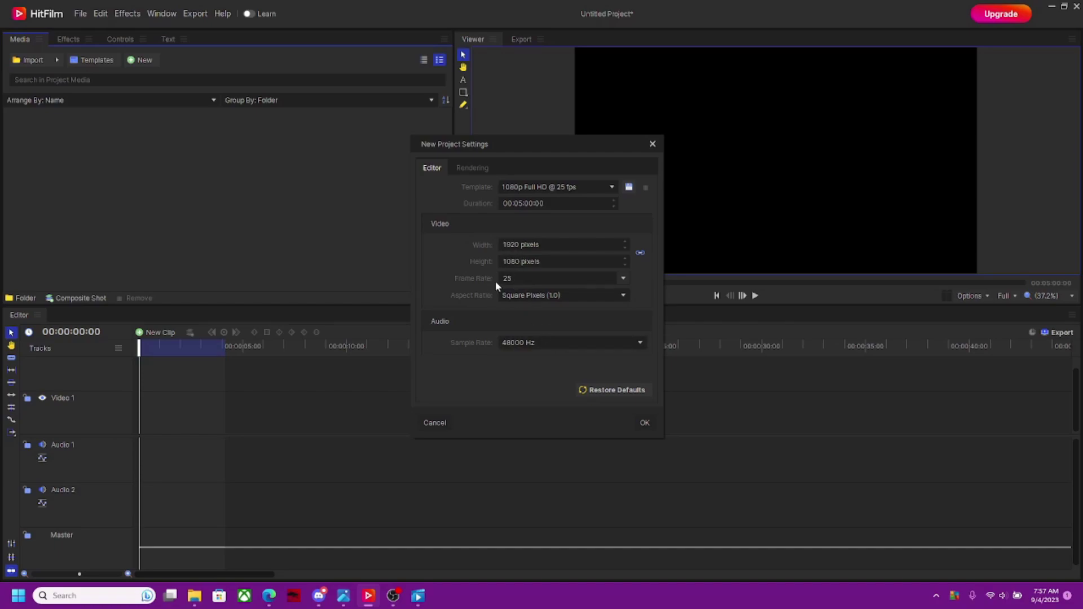
click(644, 423)
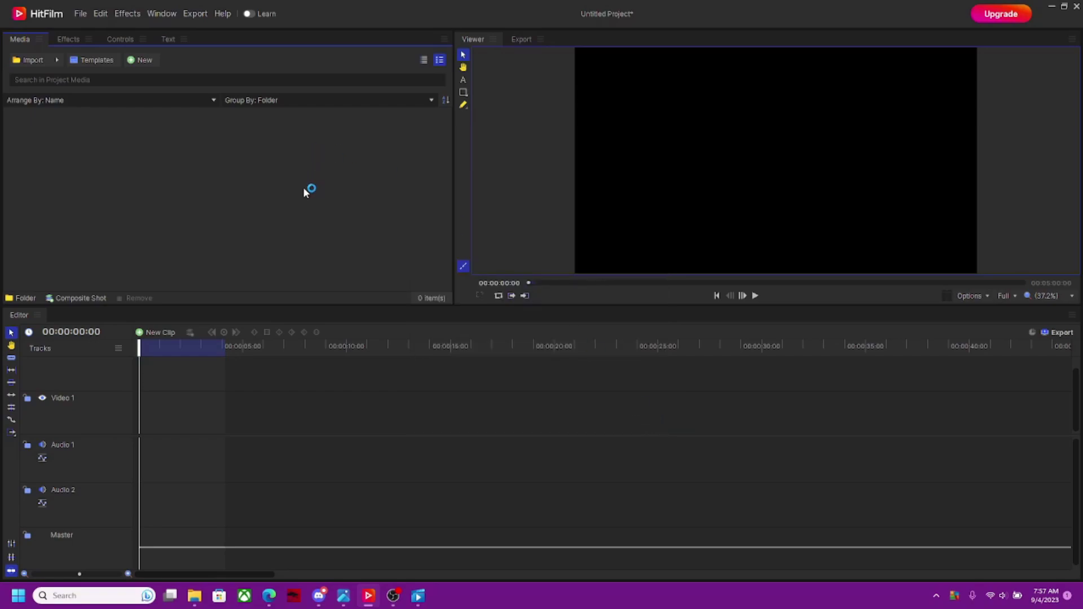
Step: Import Editor.mp4 from Videos > Captures > ARK Survival Evolved and place it on Video 1
click(35, 61)
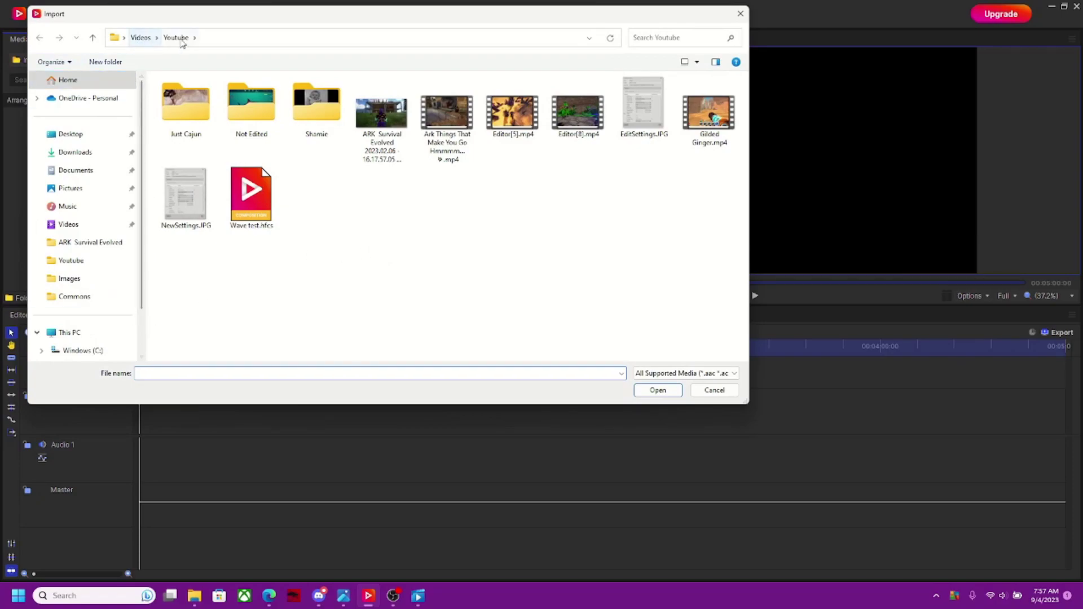
click(140, 38)
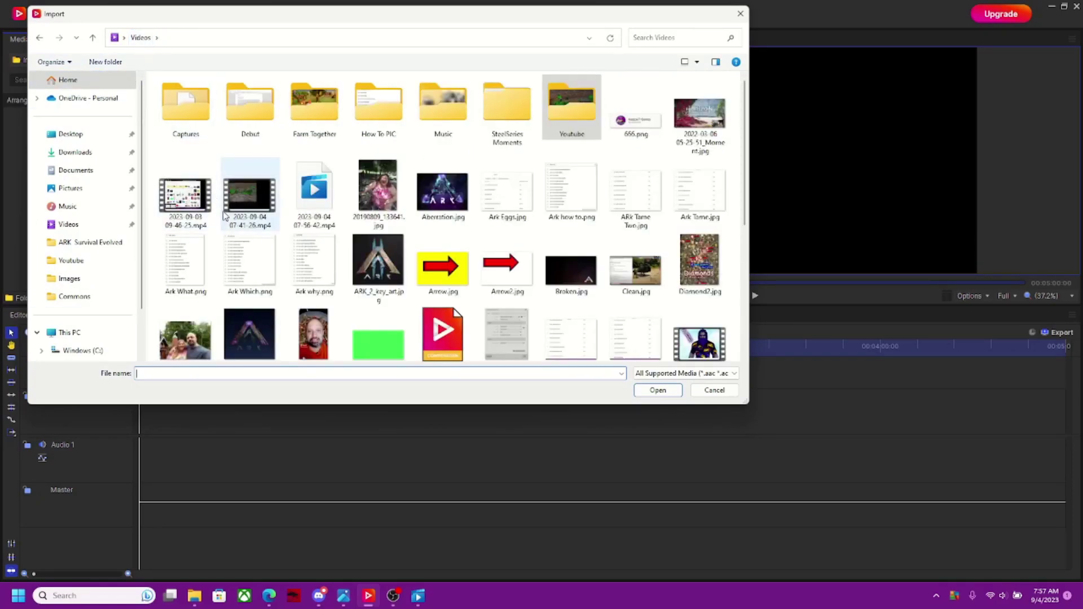
double_click(194, 117)
double_click(194, 116)
scroll(446, 237, down, 5)
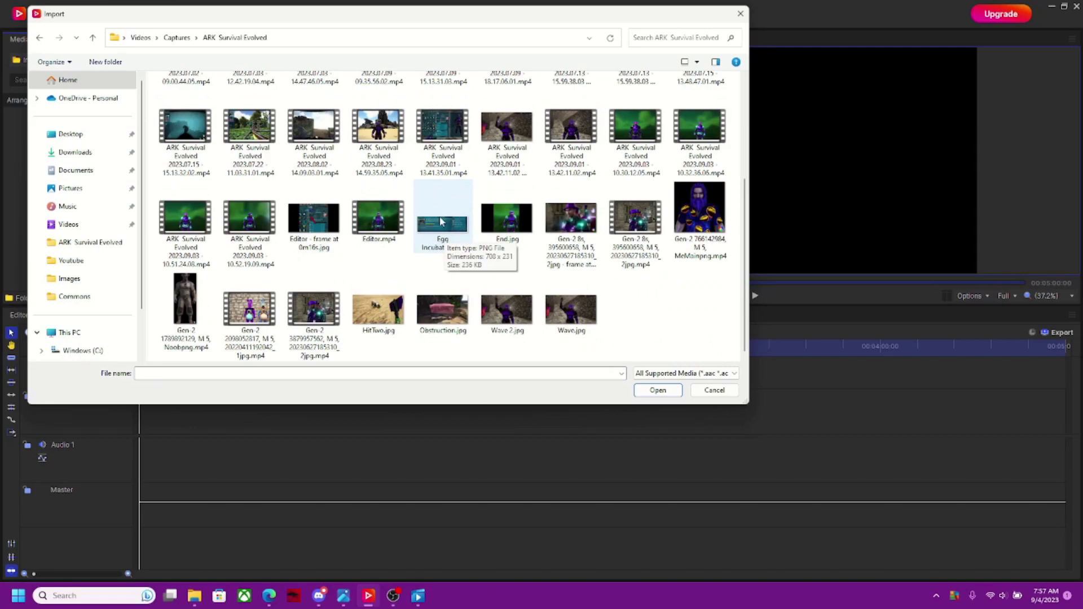
double_click(388, 228)
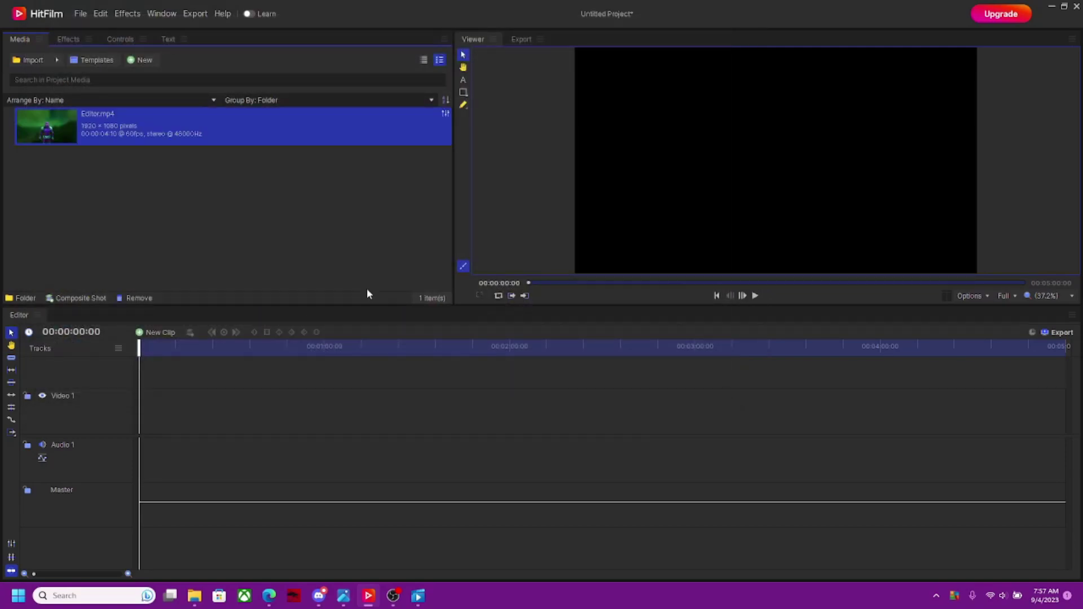
drag(208, 127, 153, 424)
click(534, 248)
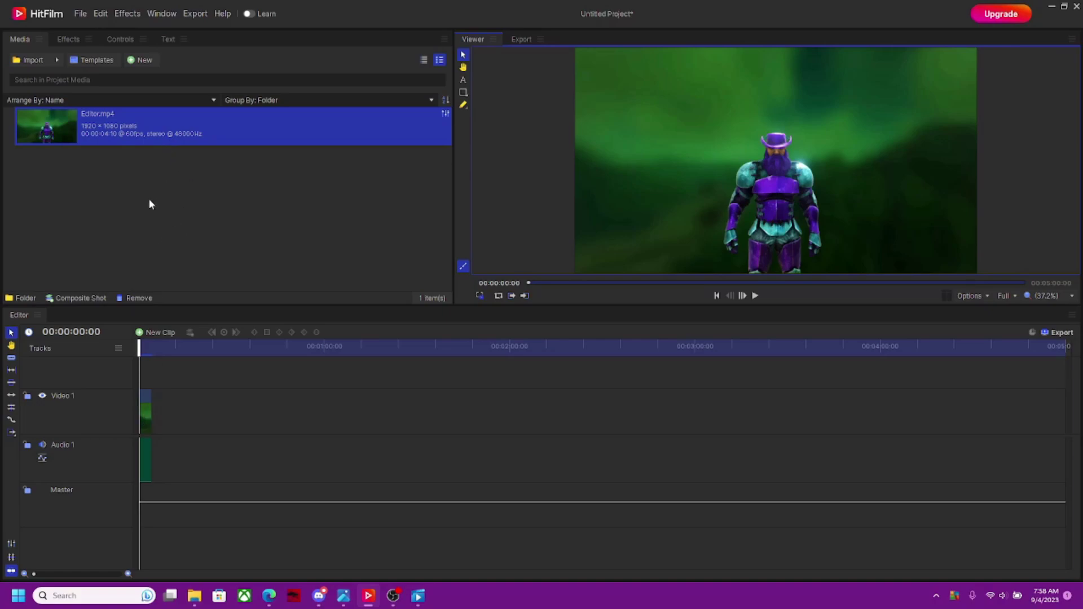
Step: Create a composite shot named 'Help Video' with duration 00:00:04:00
click(141, 61)
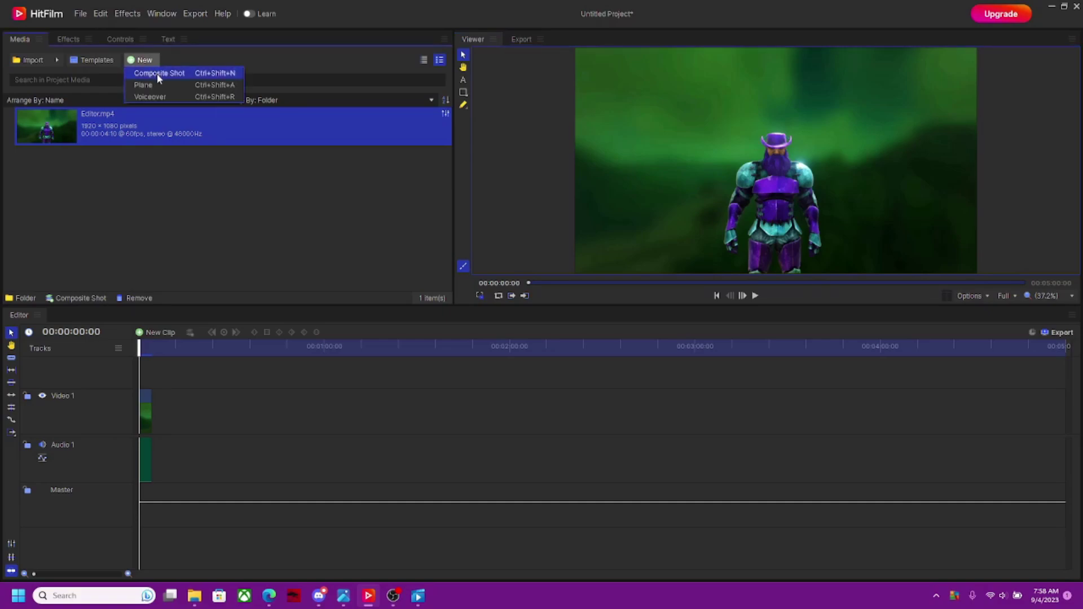
click(158, 76)
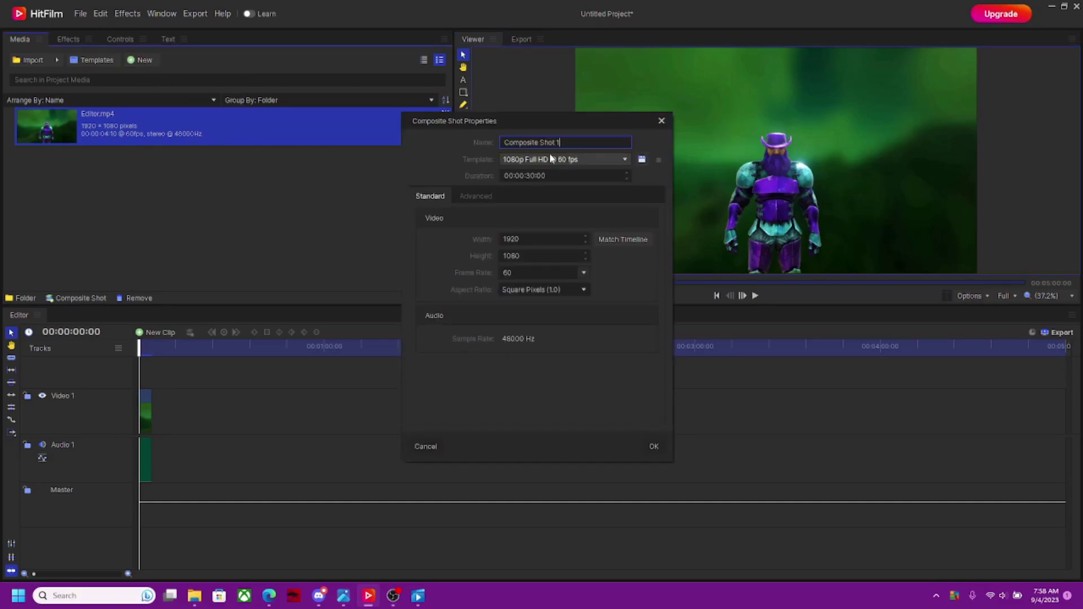
key(BackSpace)
key(BackSpace)
key(BackSpace)
key(BackSpace)
key(BackSpace)
key(BackSpace)
key(BackSpace)
key(BackSpace)
key(BackSpace)
key(BackSpace)
key(BackSpace)
key(BackSpace)
key(BackSpace)
key(BackSpace)
key(BackSpace)
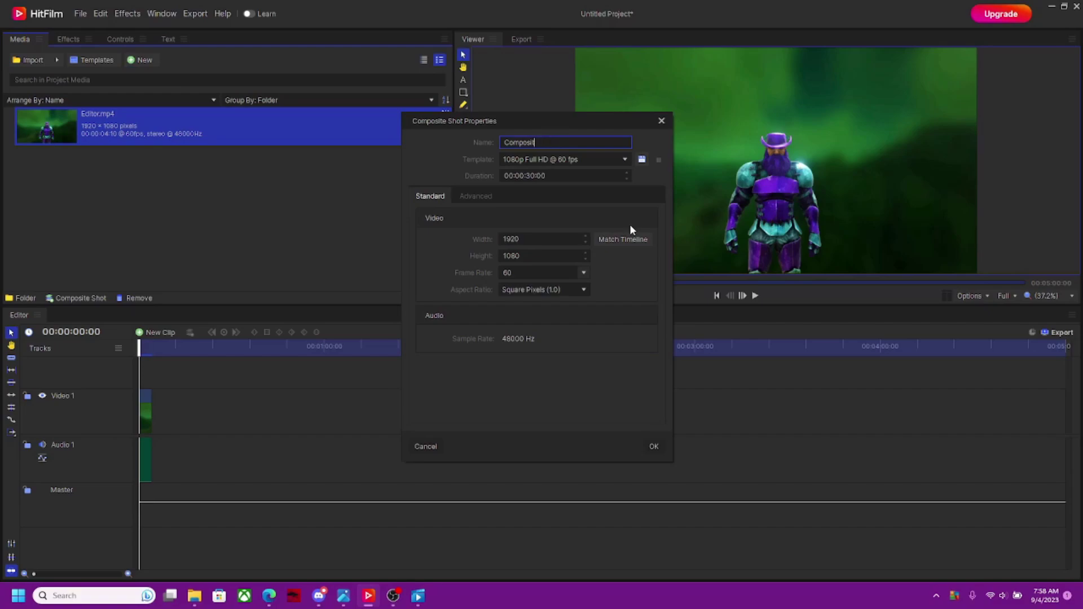
text(Help Video)
click(567, 177)
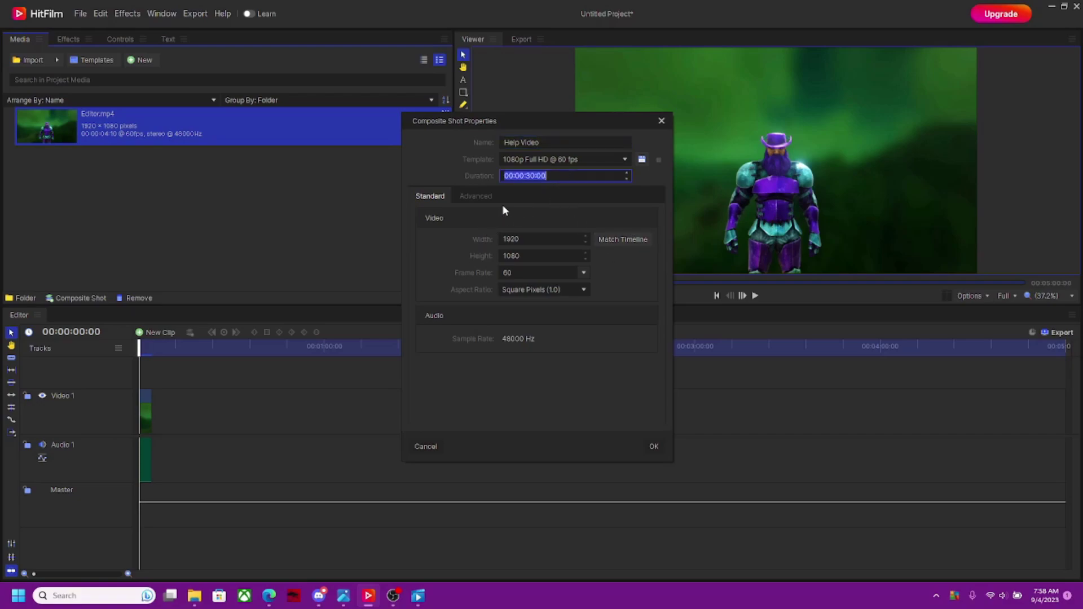
key(Left)
key(BackSpace)
key(BackSpace)
text(04)
click(652, 453)
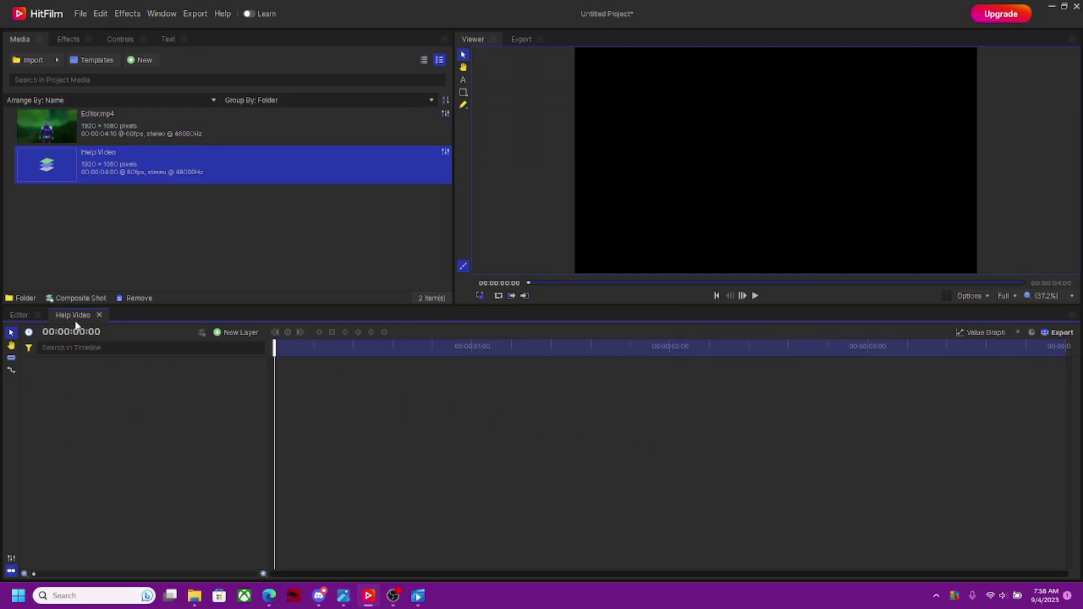
Step: Check where Editor.mp4 ends on the main editor timeline
click(22, 314)
mouse_move(139, 348)
mouse_down()
mouse_move(151, 348)
mouse_move(138, 346)
mouse_up()
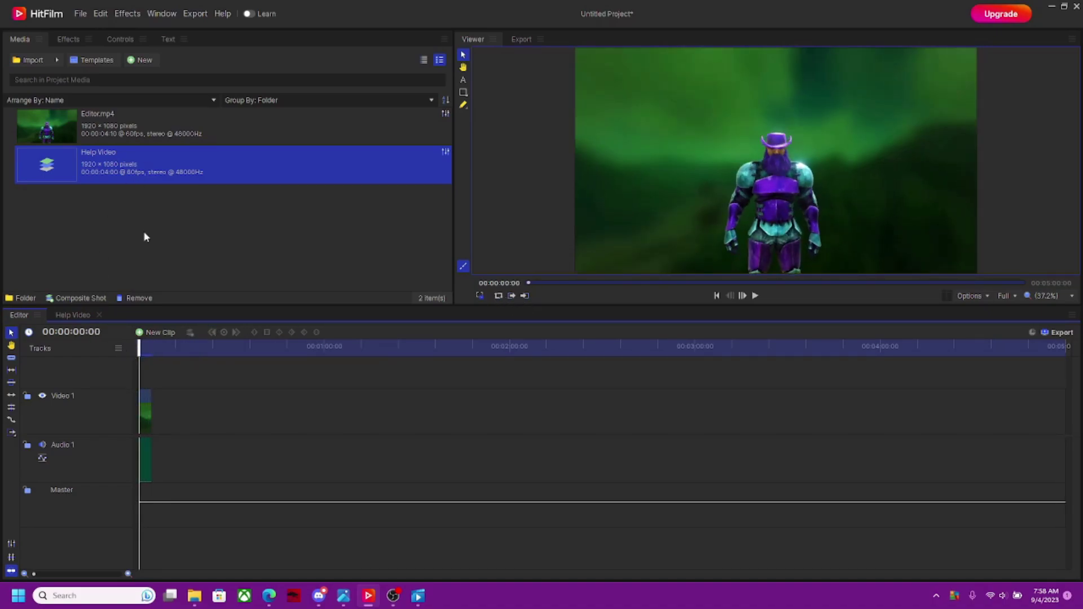
click(67, 315)
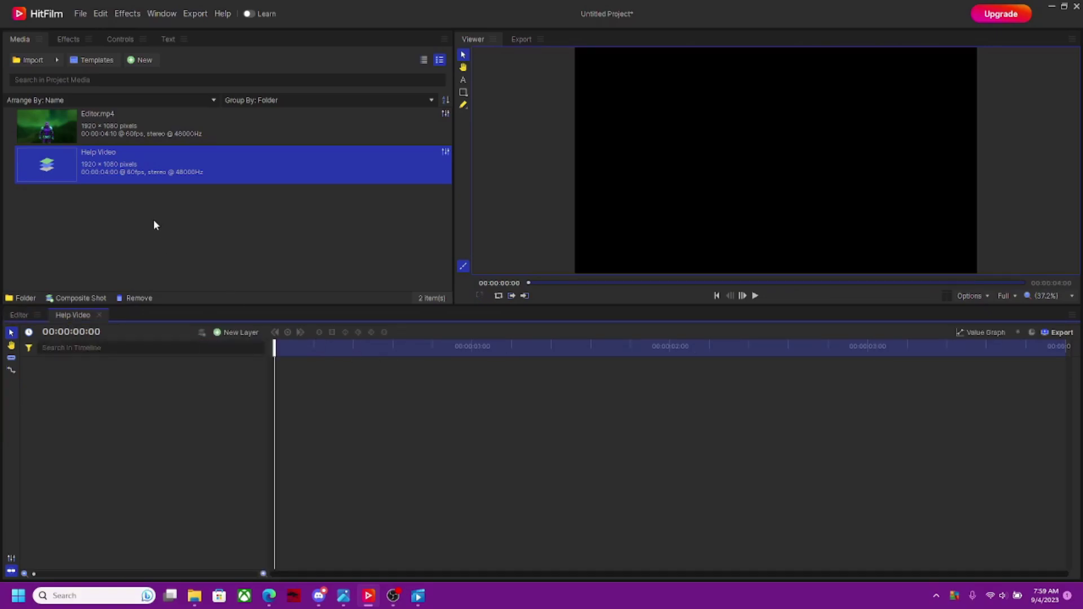
Step: Add Editor.mp4 as a layer in Help Video and preview it
click(167, 133)
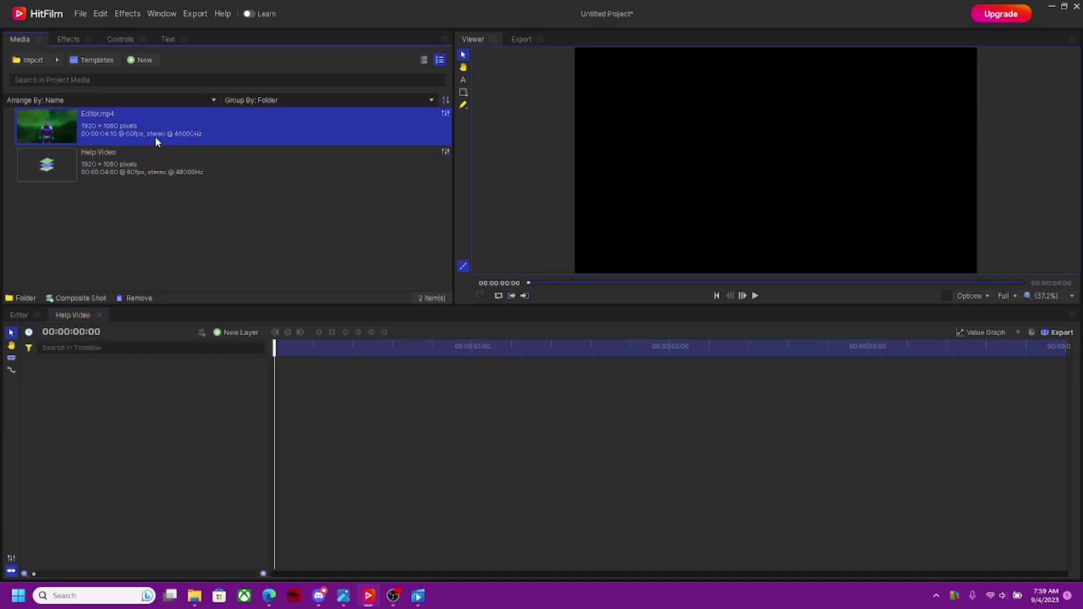
drag(154, 127, 277, 432)
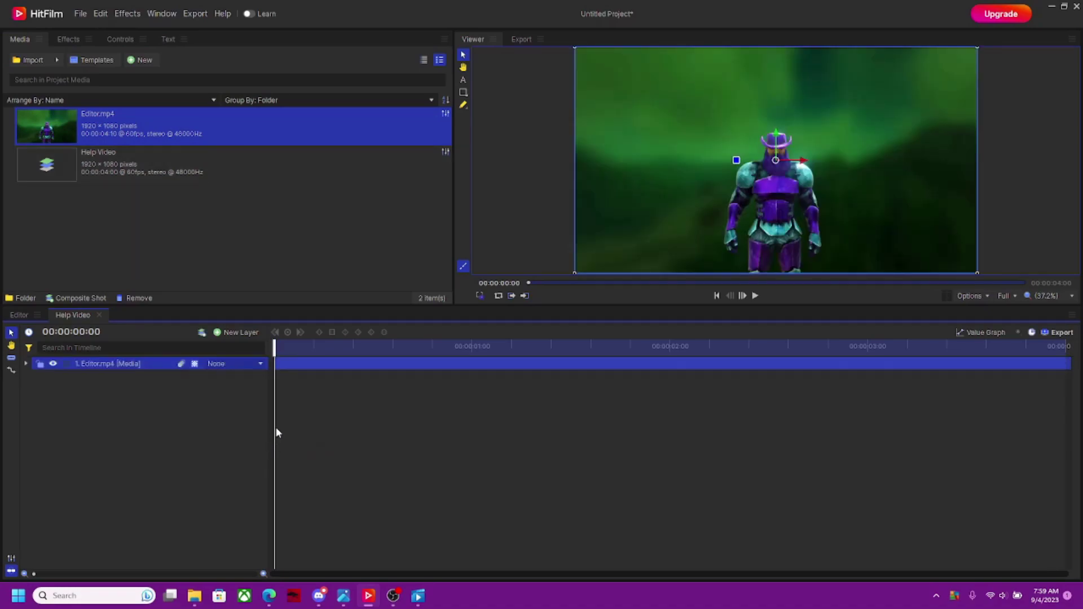
click(756, 295)
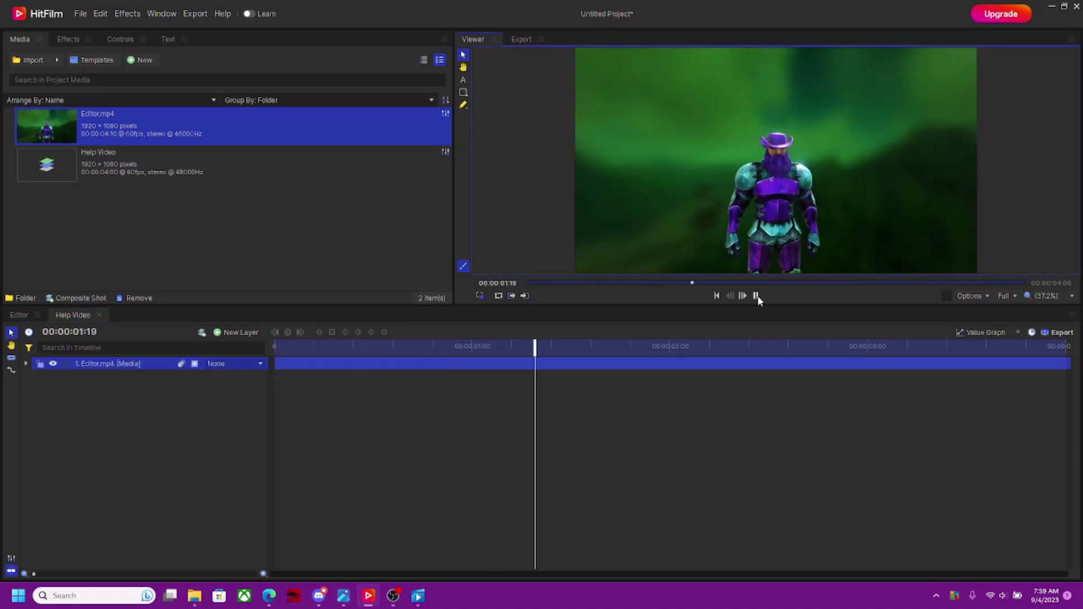
click(757, 296)
drag(766, 344, 274, 344)
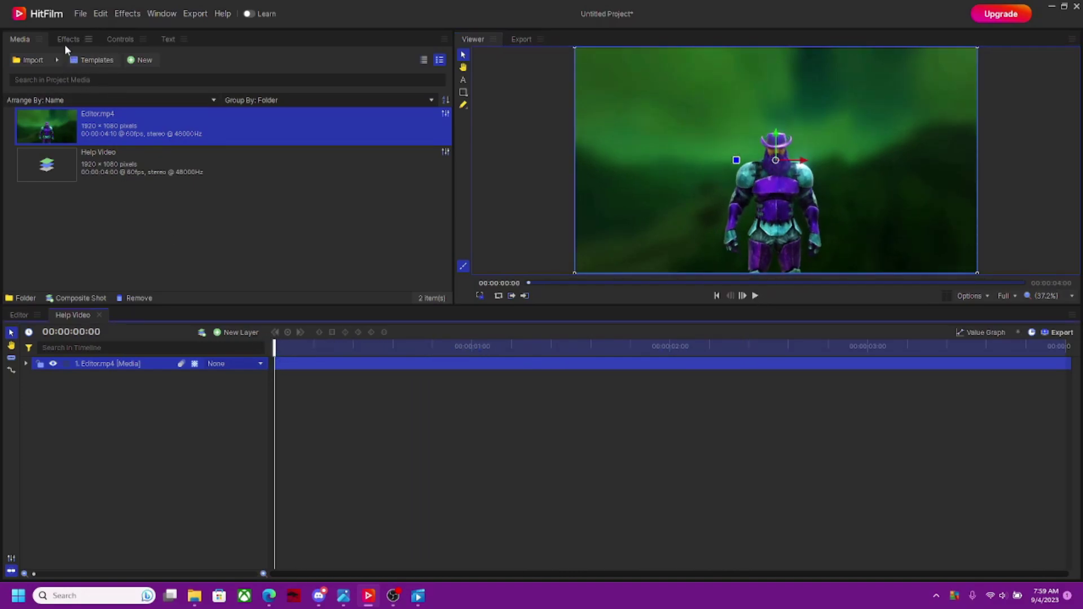
Step: Apply Hue & RGB Key from the Keying effects group to the Editor.mp4 layer
click(67, 39)
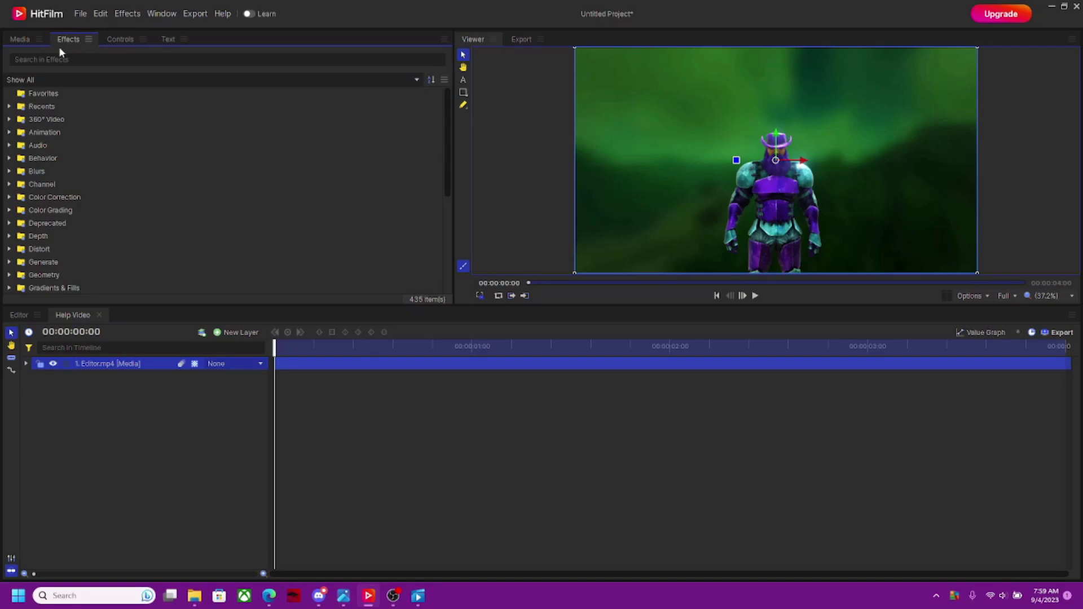
click(64, 59)
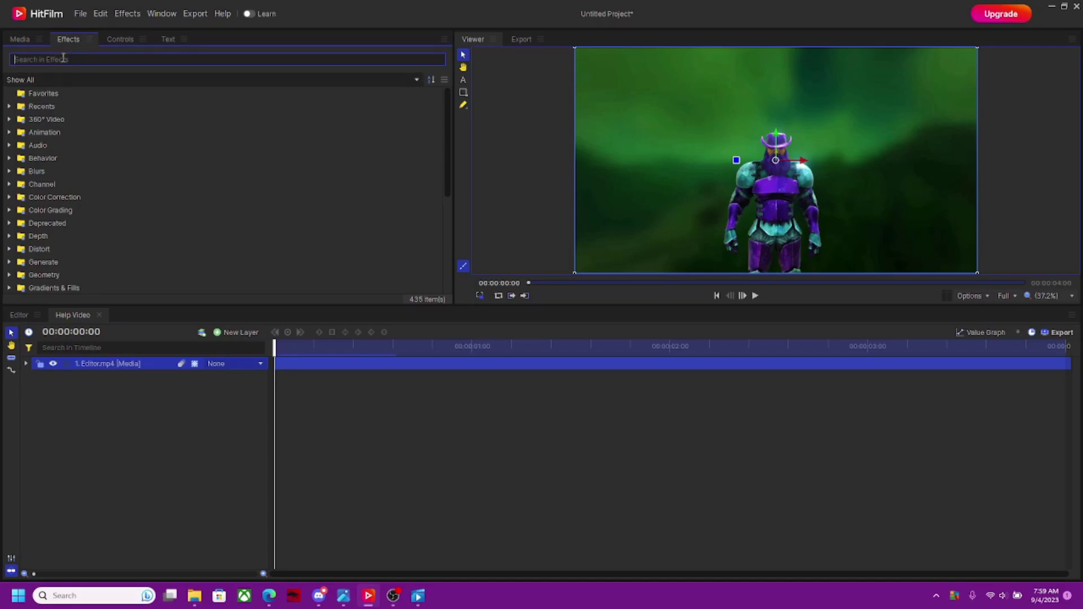
text(hu)
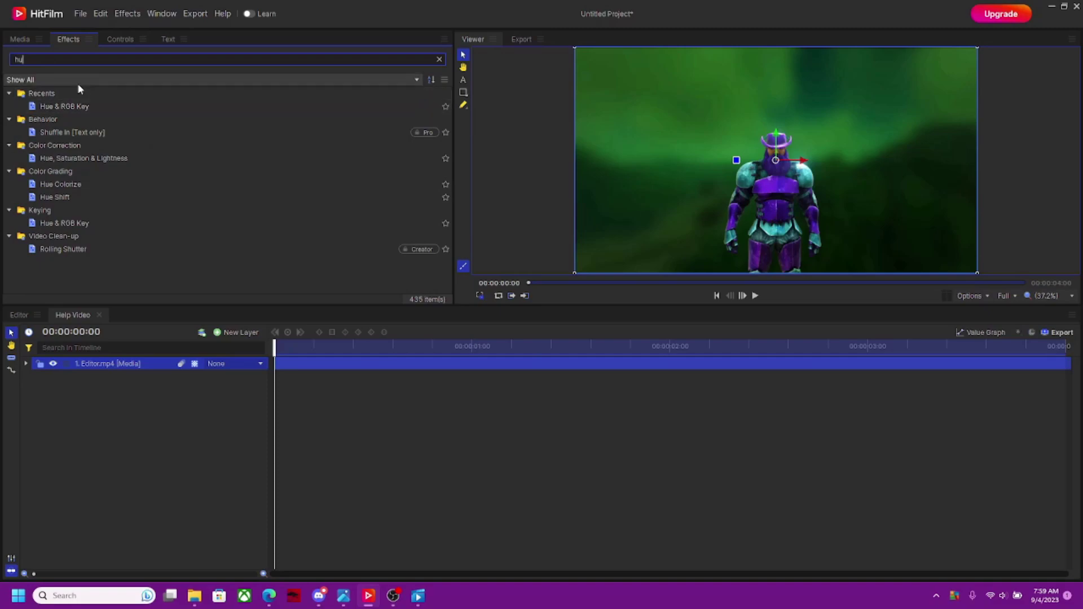
key(BackSpace)
key(BackSpace)
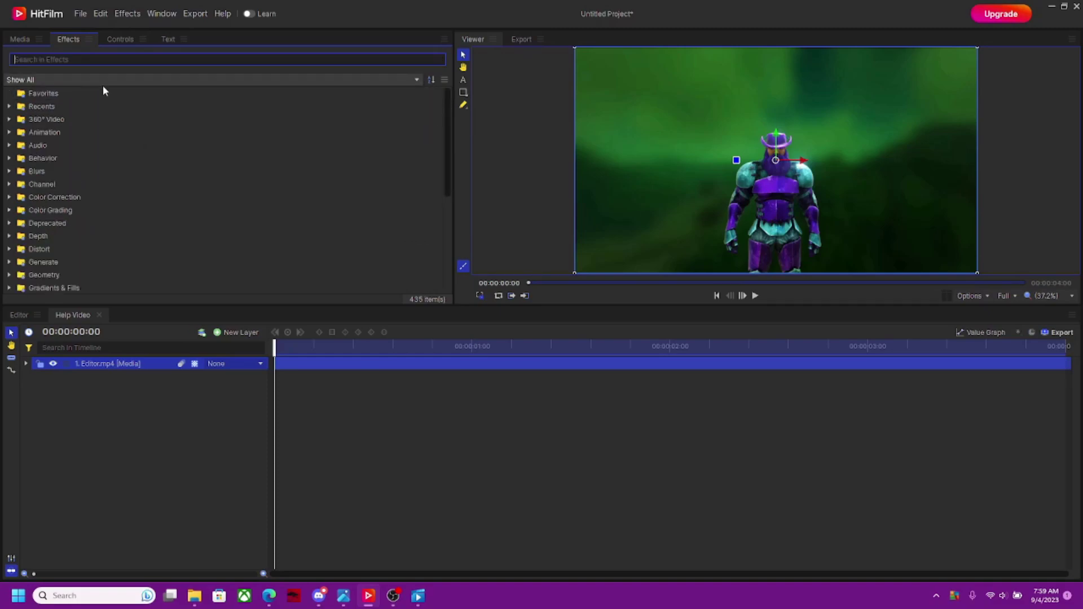
scroll(70, 189, down, 3)
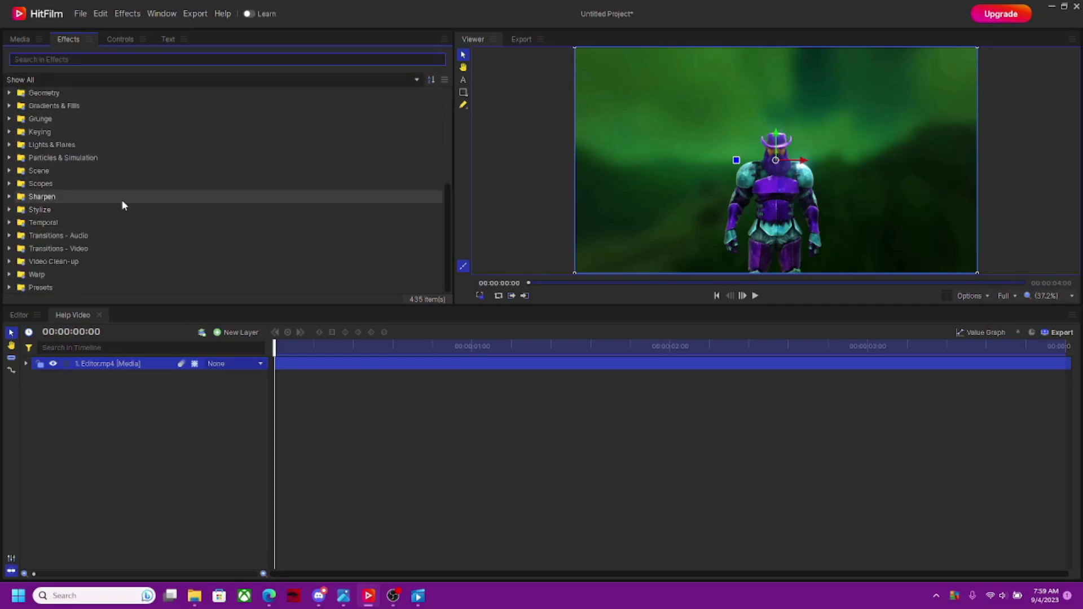
click(10, 132)
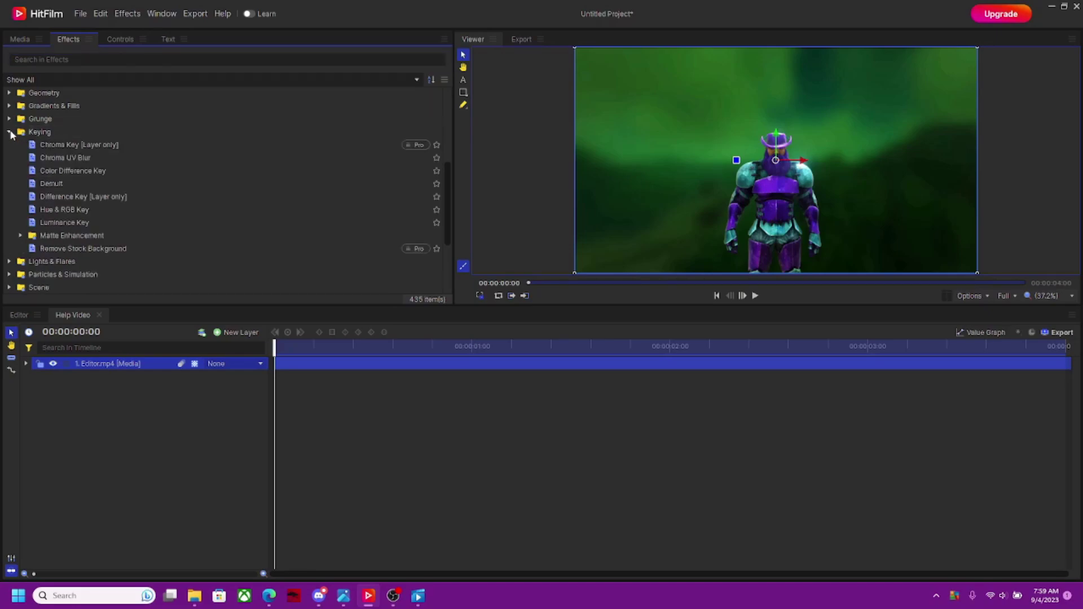
click(90, 210)
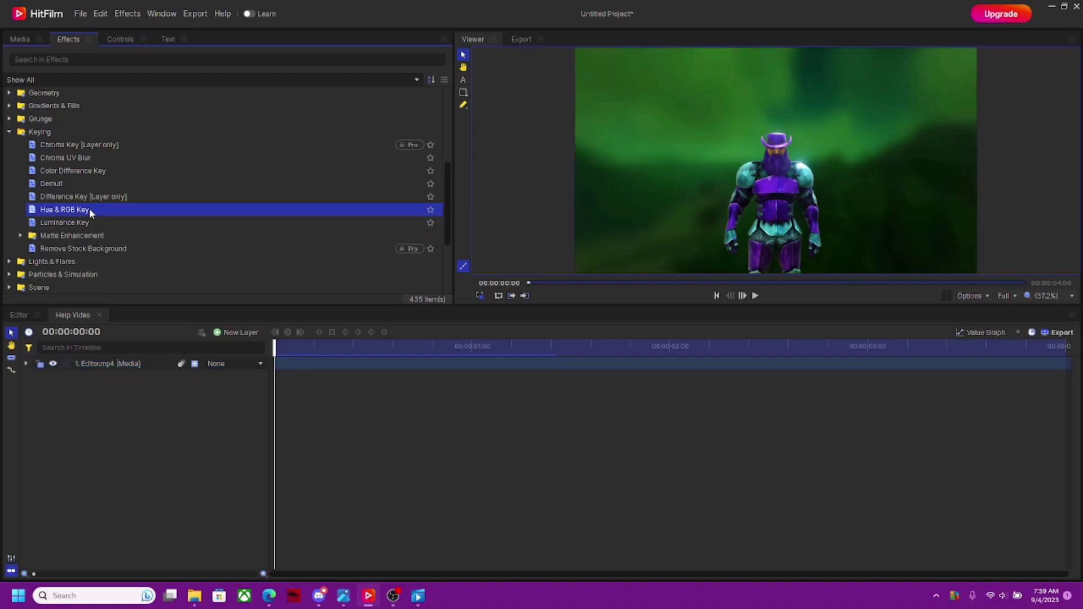
drag(90, 211, 296, 363)
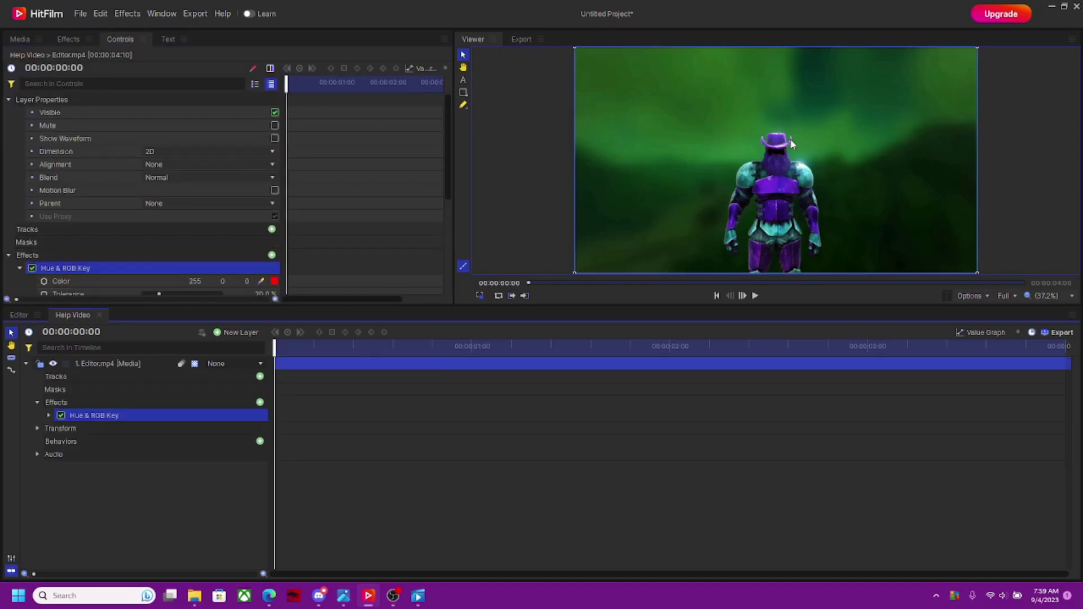
Step: Set the Hue & RGB Key's Match Colors By option to Hue
click(49, 415)
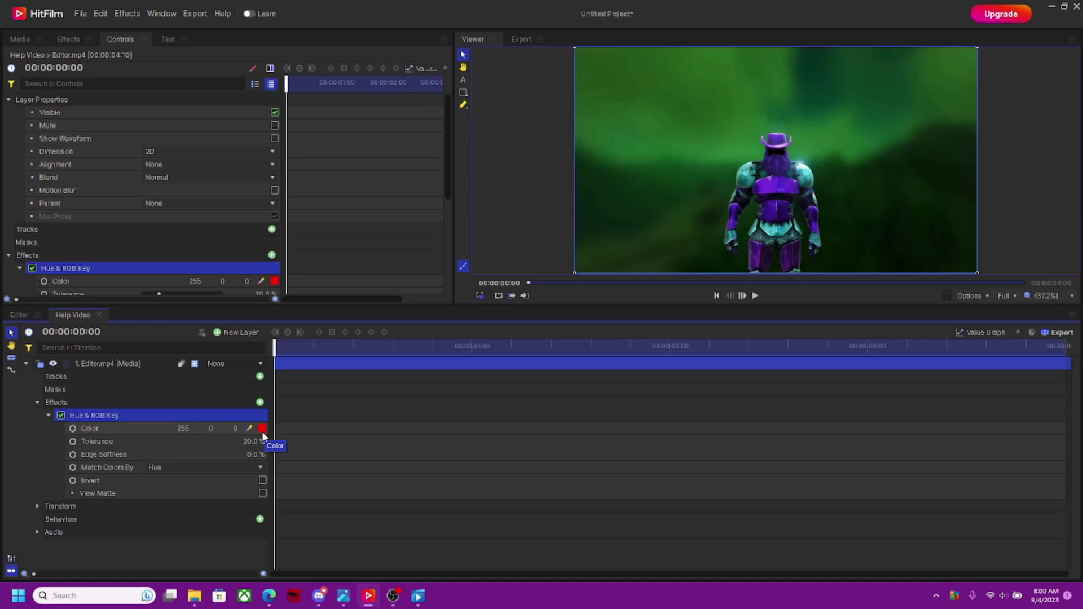
click(154, 469)
click(167, 484)
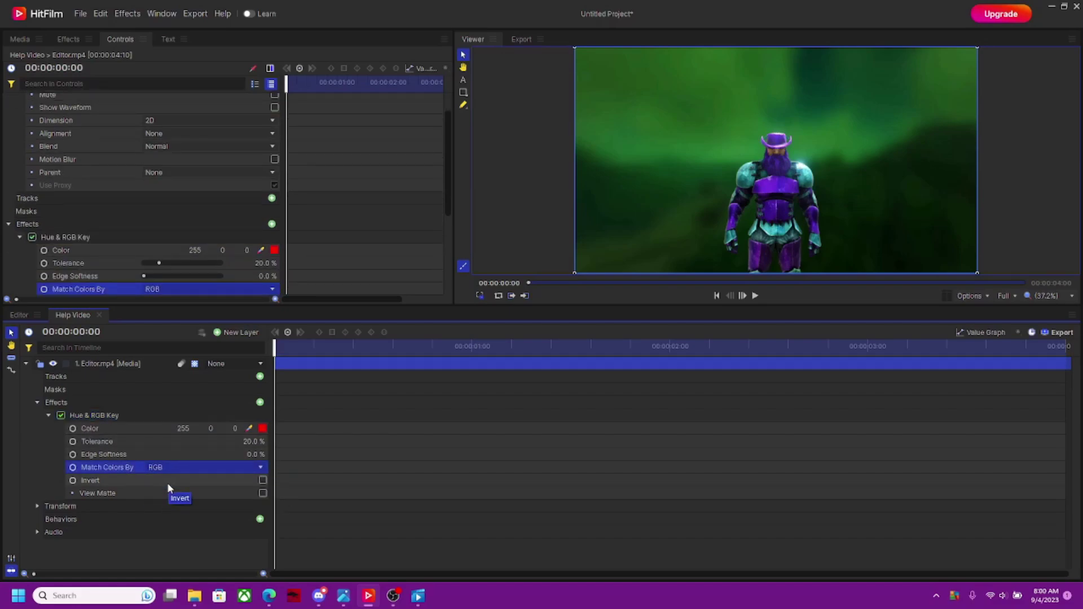
click(199, 472)
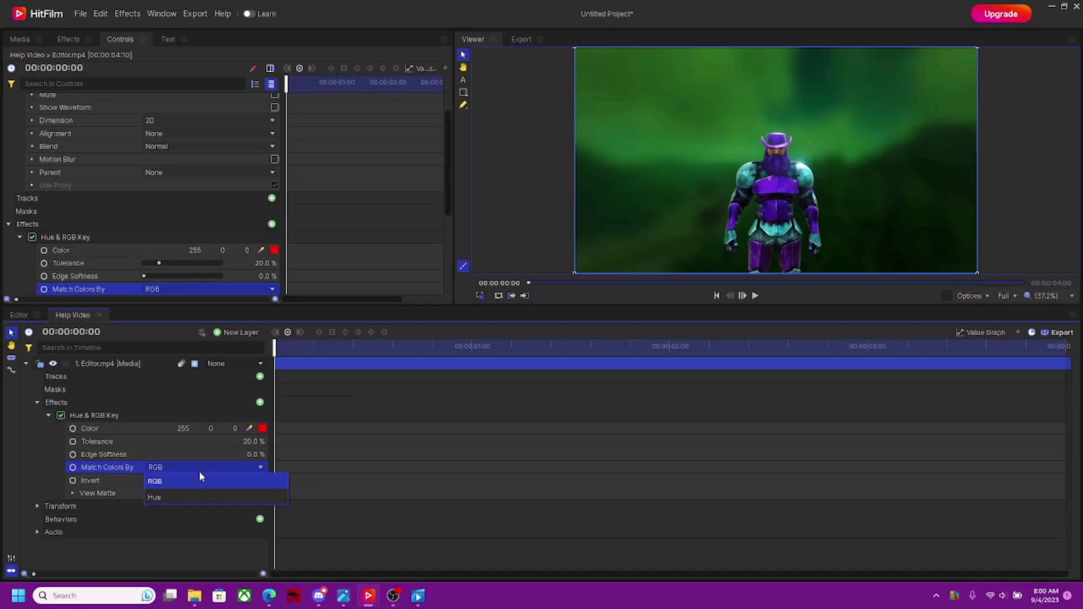
click(165, 497)
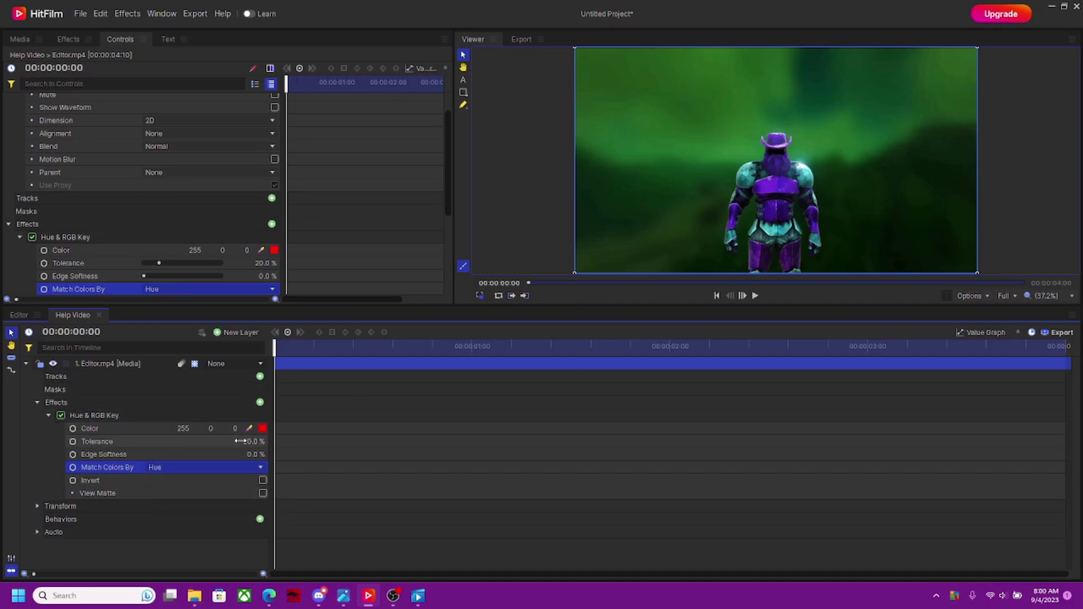
Step: Sample the green background (13, 64, 22) as key colour and scrub the shot to check it
click(257, 430)
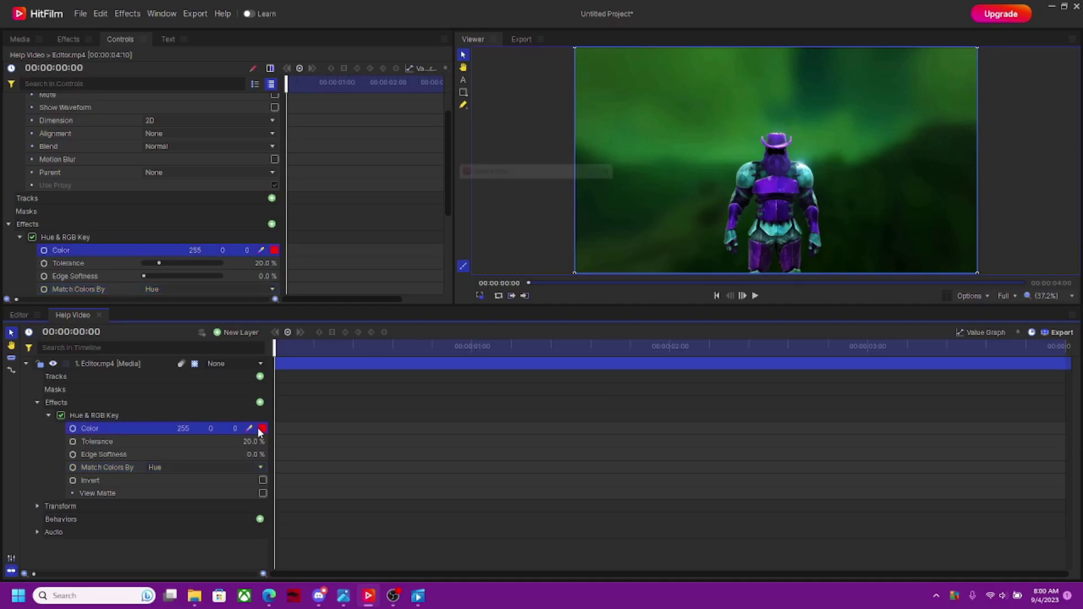
drag(547, 148, 518, 149)
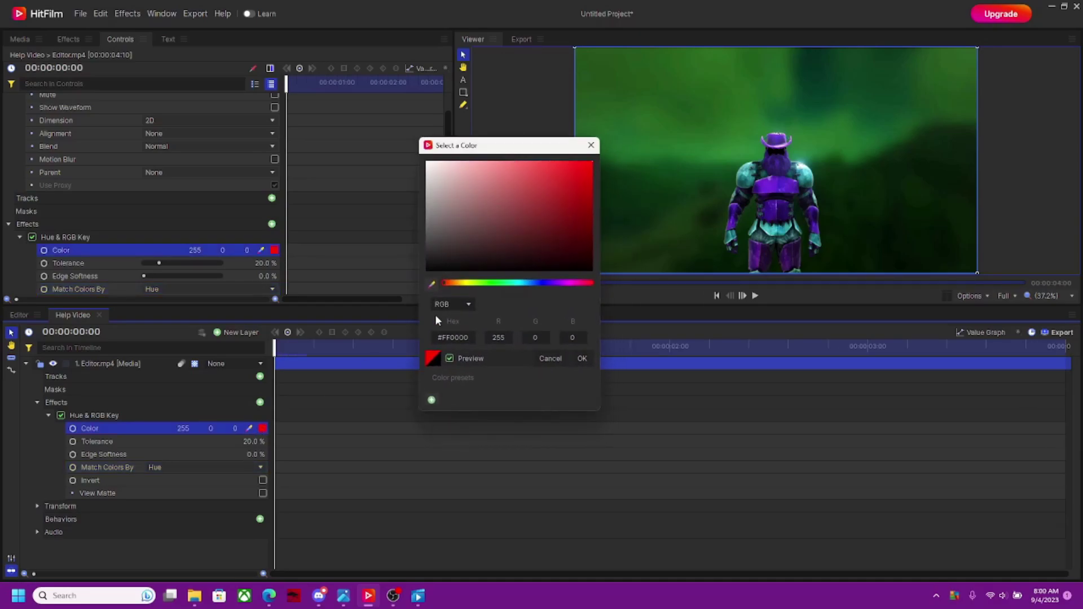
click(432, 285)
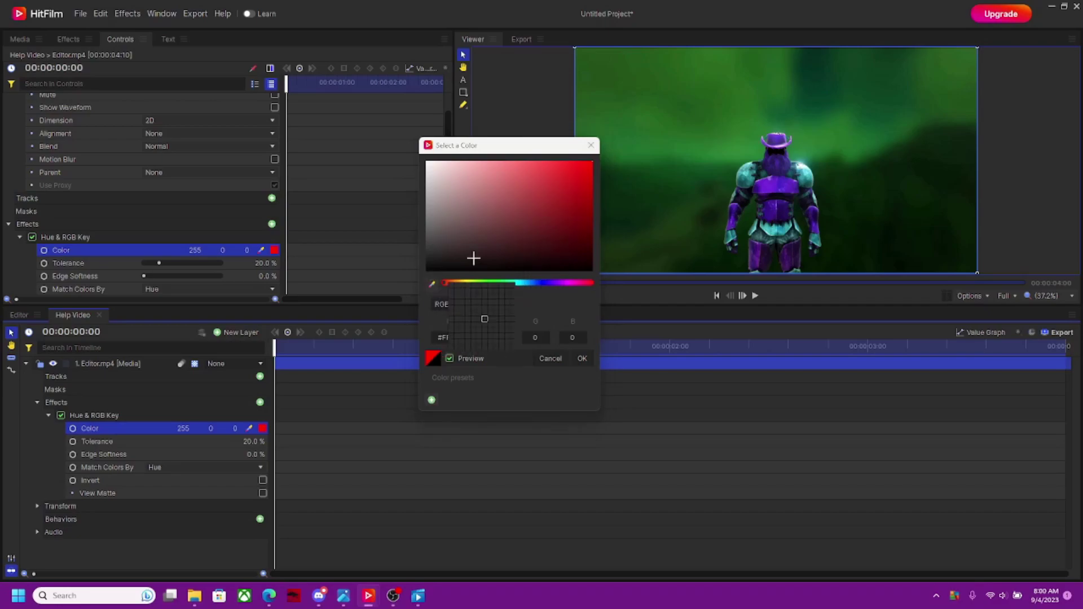
click(655, 176)
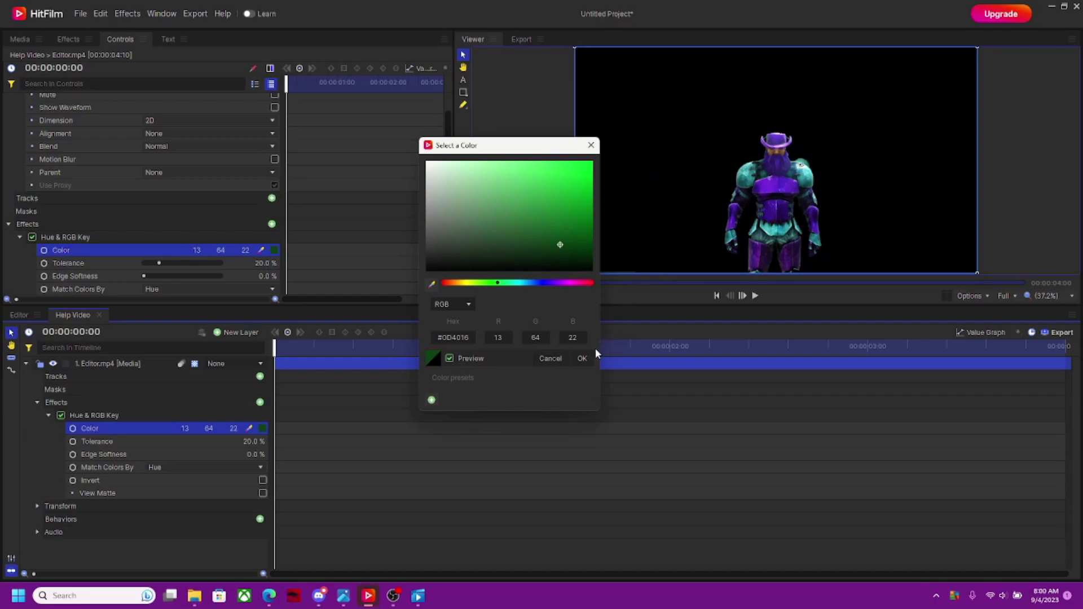
click(581, 358)
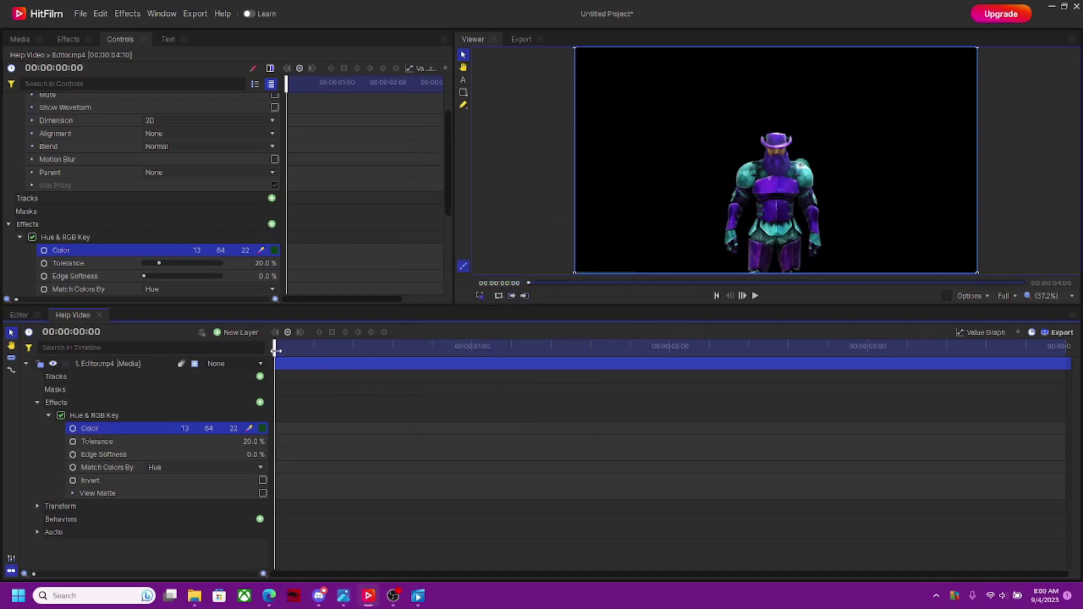
drag(276, 350, 213, 350)
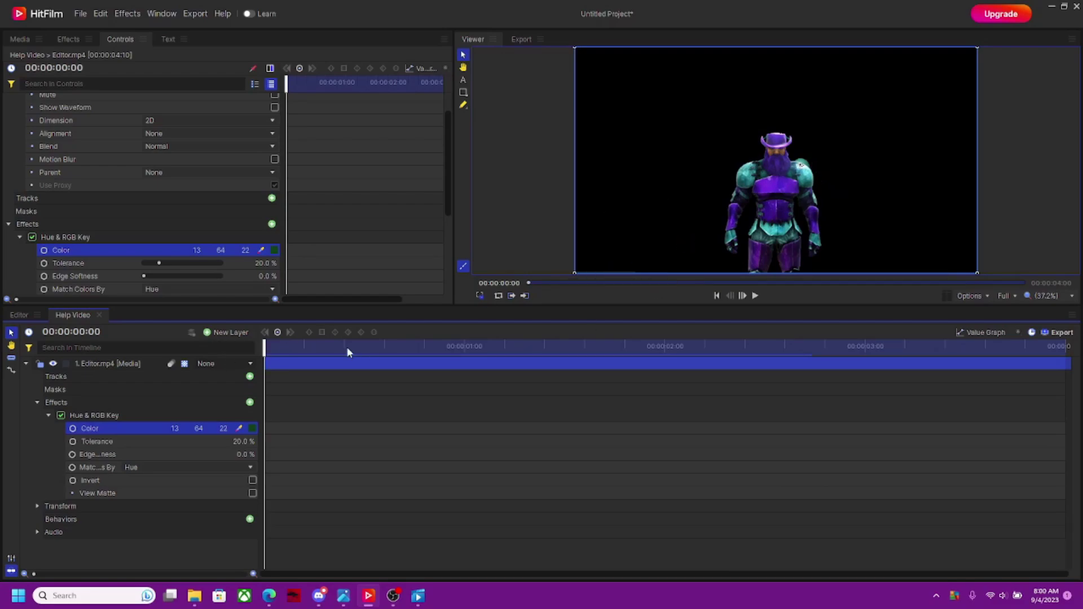
drag(268, 346, 218, 365)
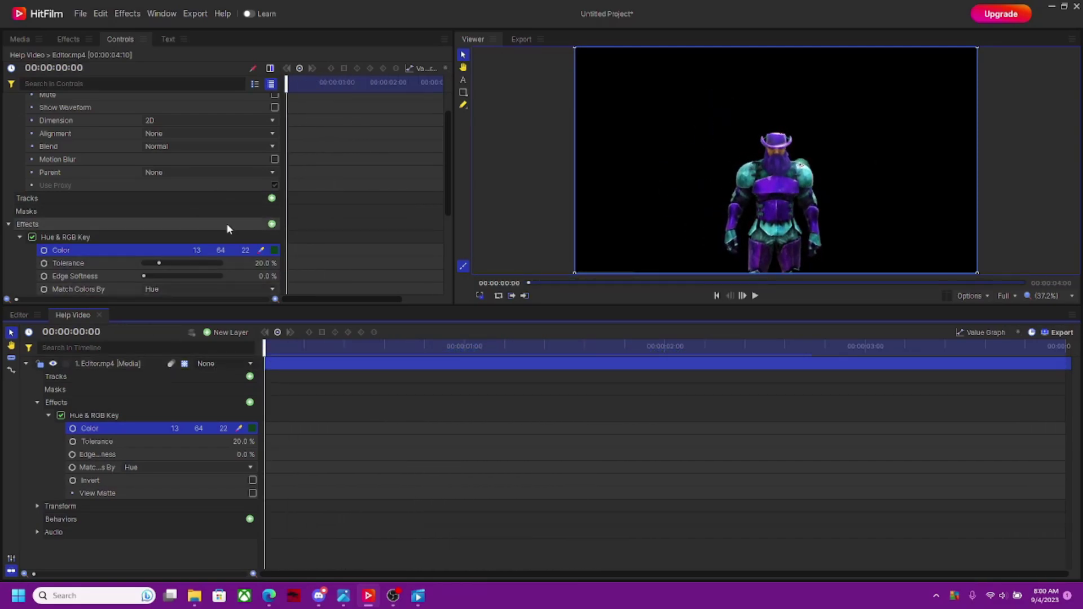
Step: Save the Help Video composite shot as Help Video.hfcs in the Videos folder
click(20, 40)
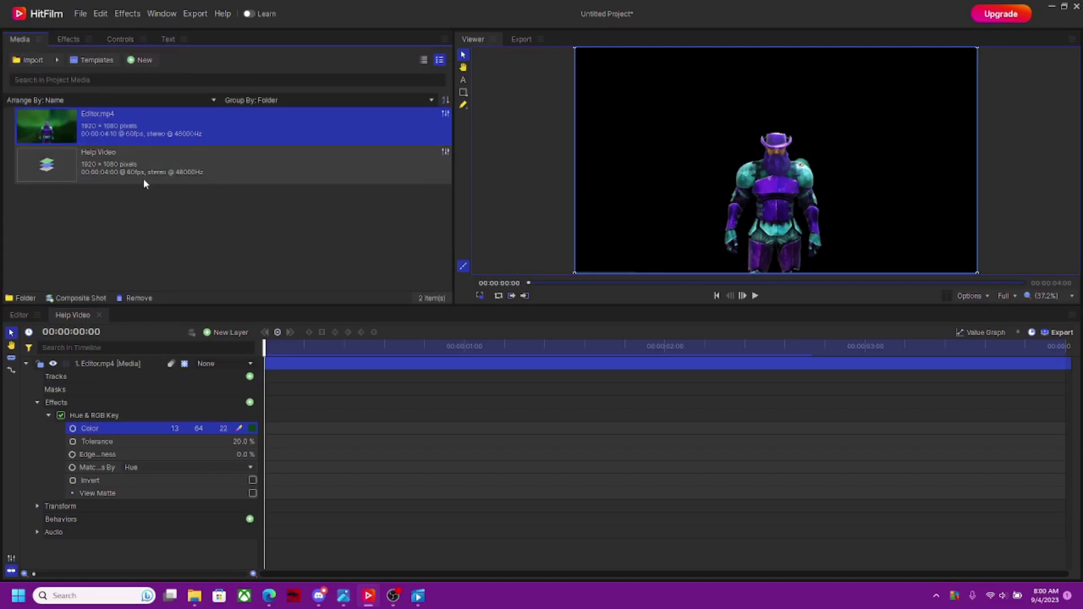
click(120, 182)
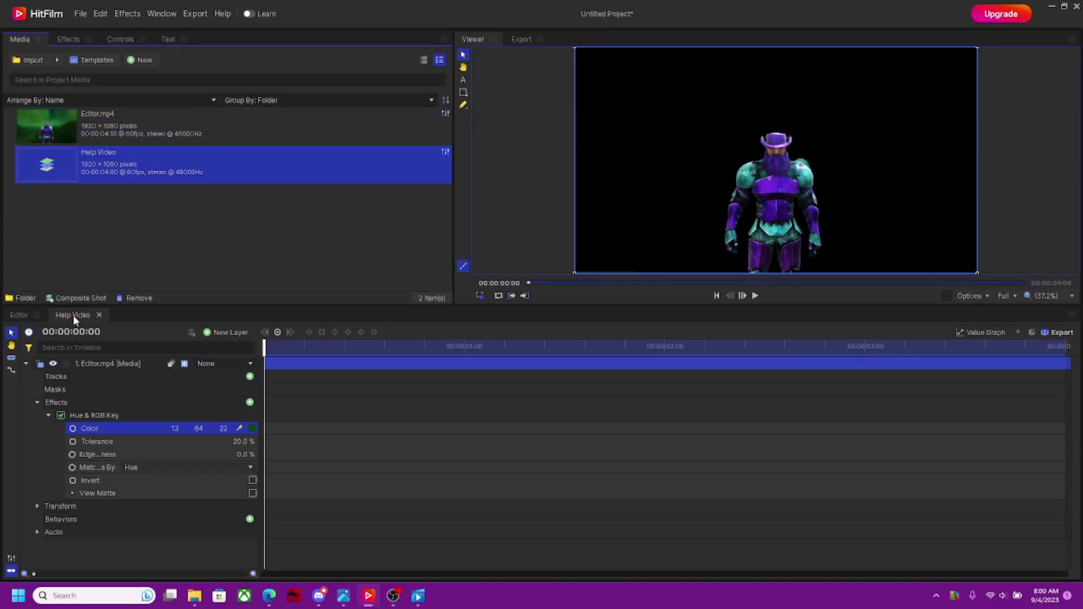
right_click(178, 171)
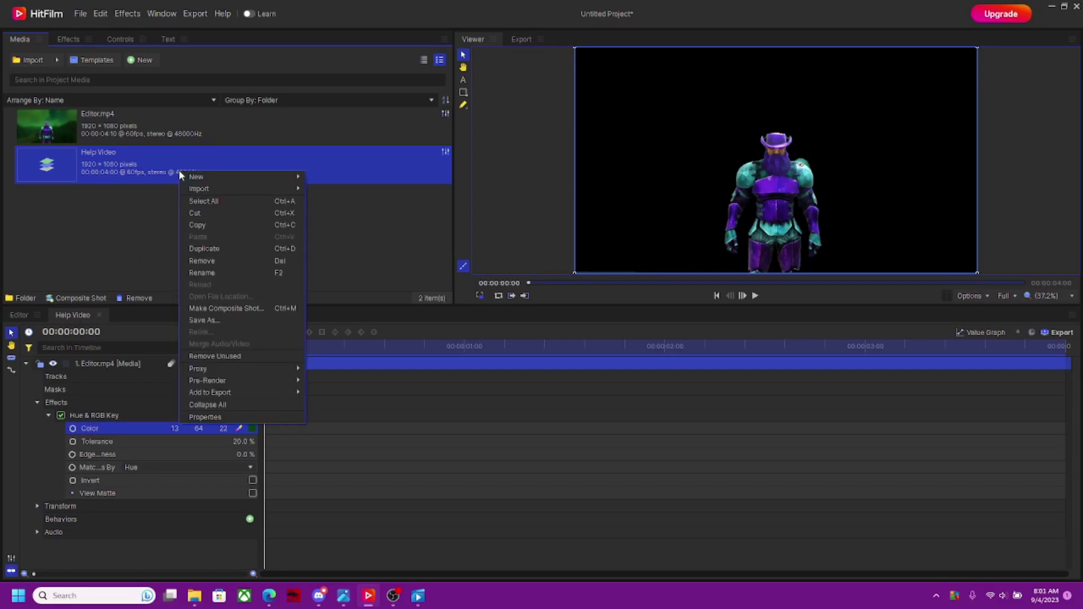
click(207, 320)
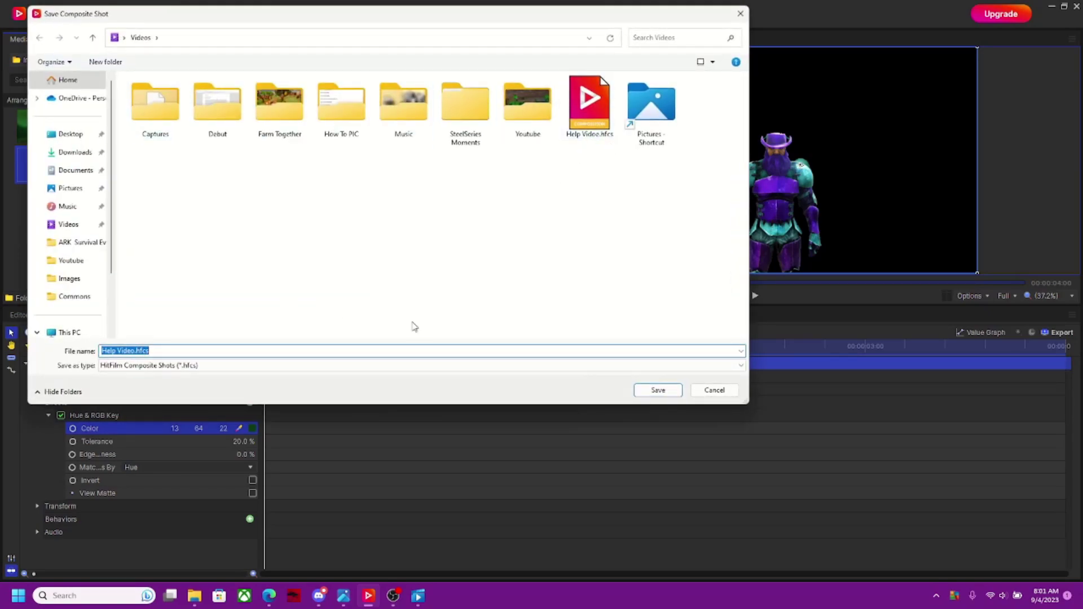
click(655, 390)
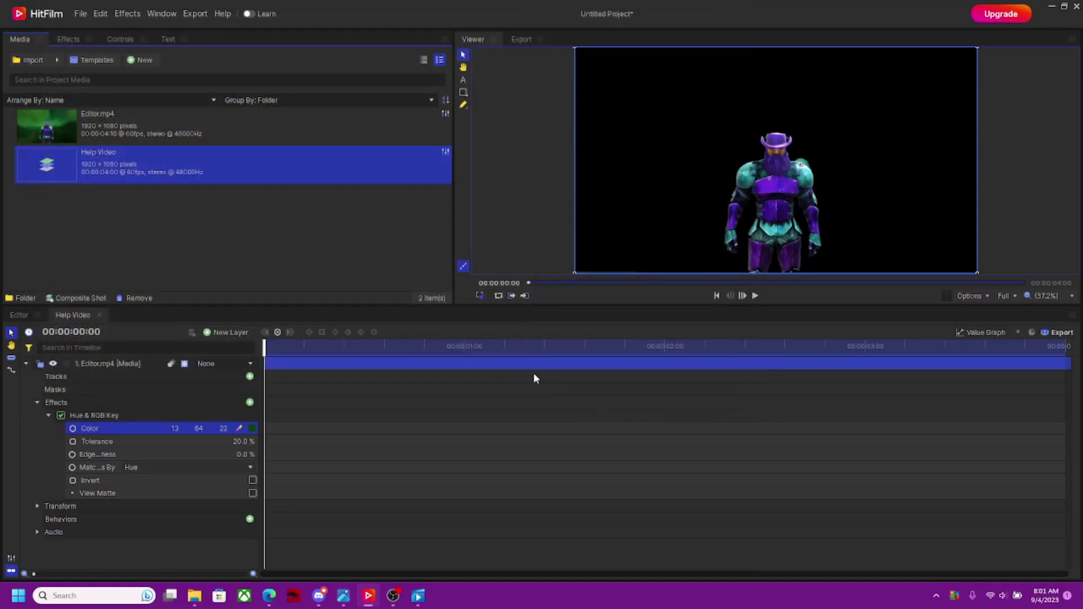
Step: Delete the Editor.mp4 clip from the main editor timeline
click(21, 316)
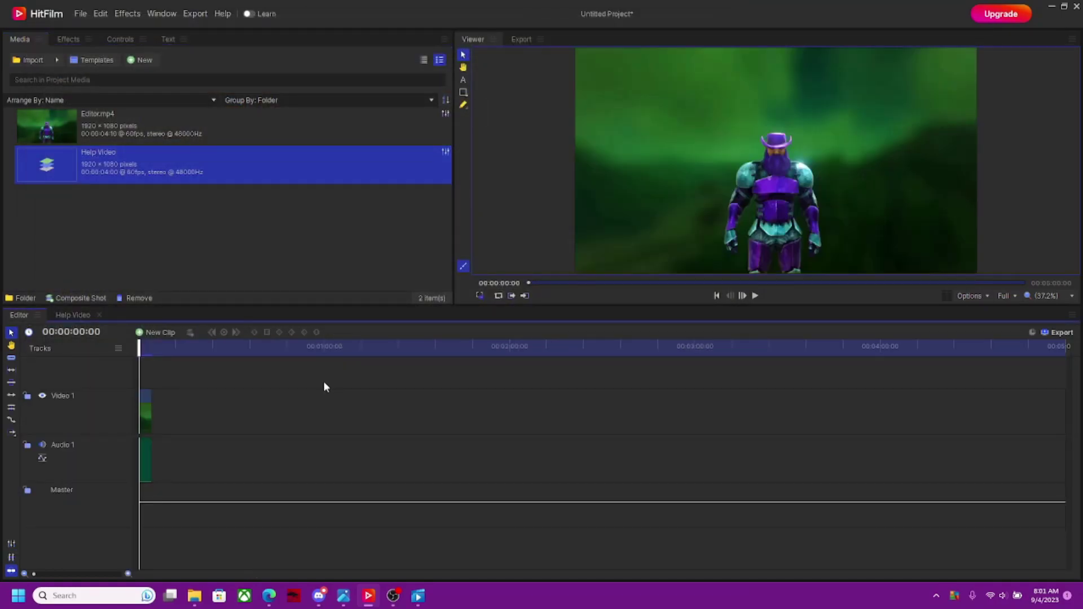
click(148, 425)
key(Delete)
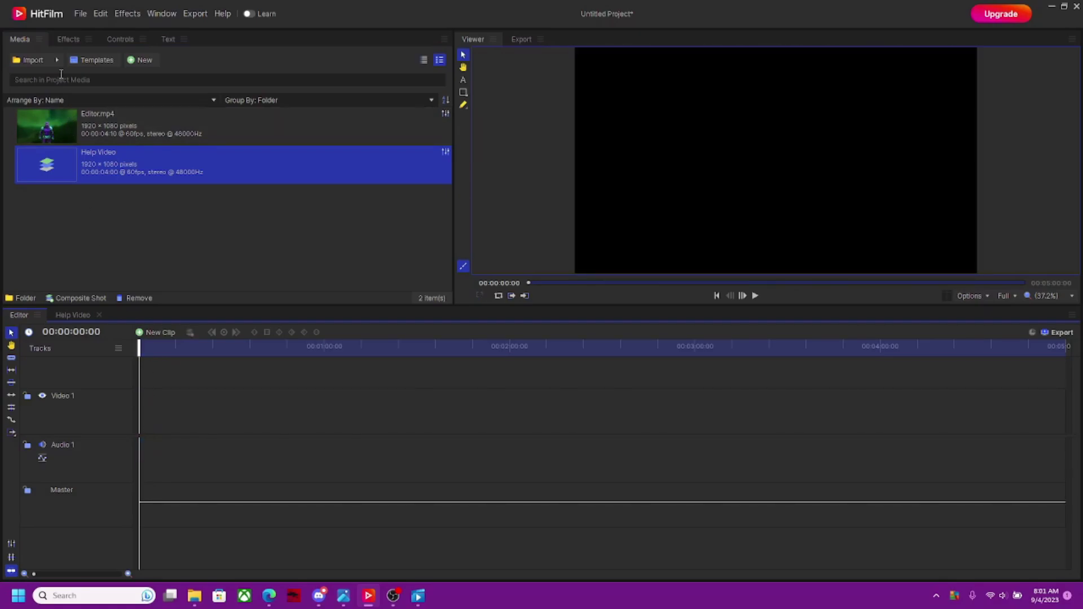
Step: Import the ARK Survival Evolved 2022.10.05 gameplay clip and place it on Video 1
click(35, 60)
double_click(314, 116)
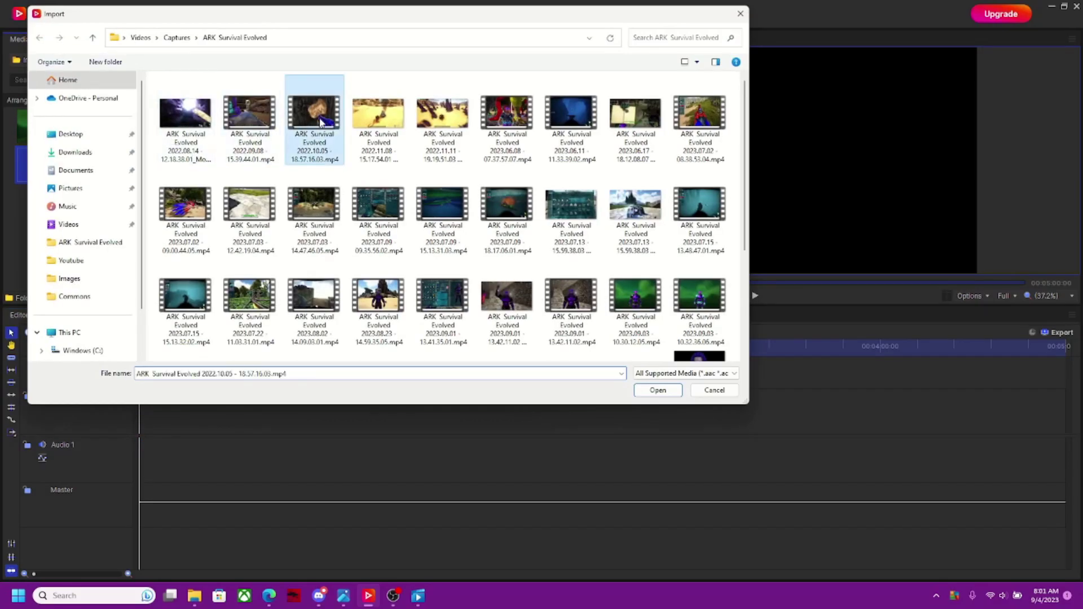
drag(168, 127, 136, 424)
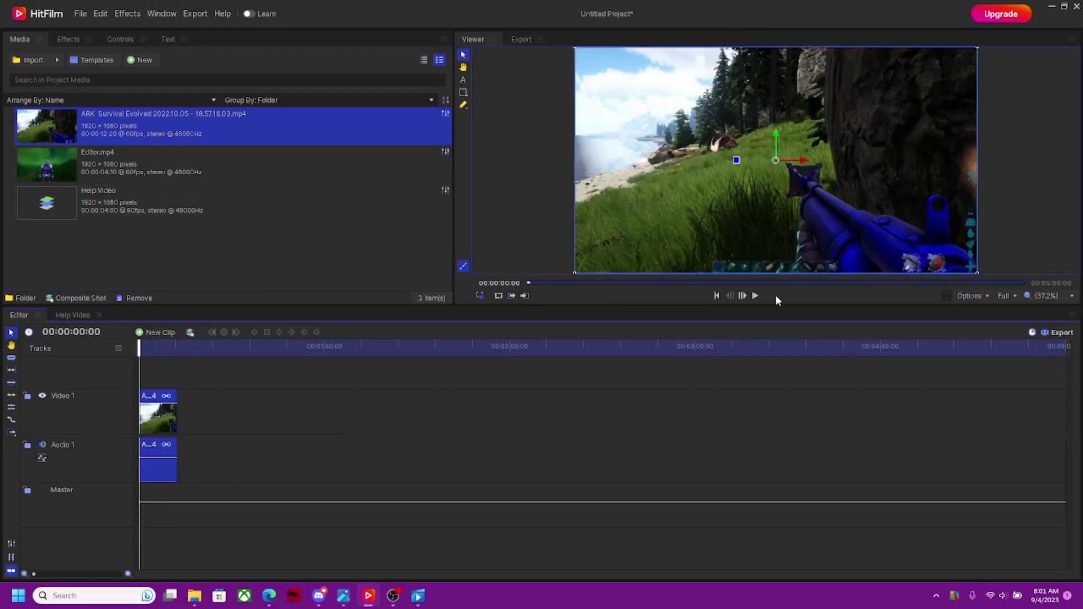
Step: Place the Help Video composite shot on the track above the gameplay at the start, then preview it
click(126, 197)
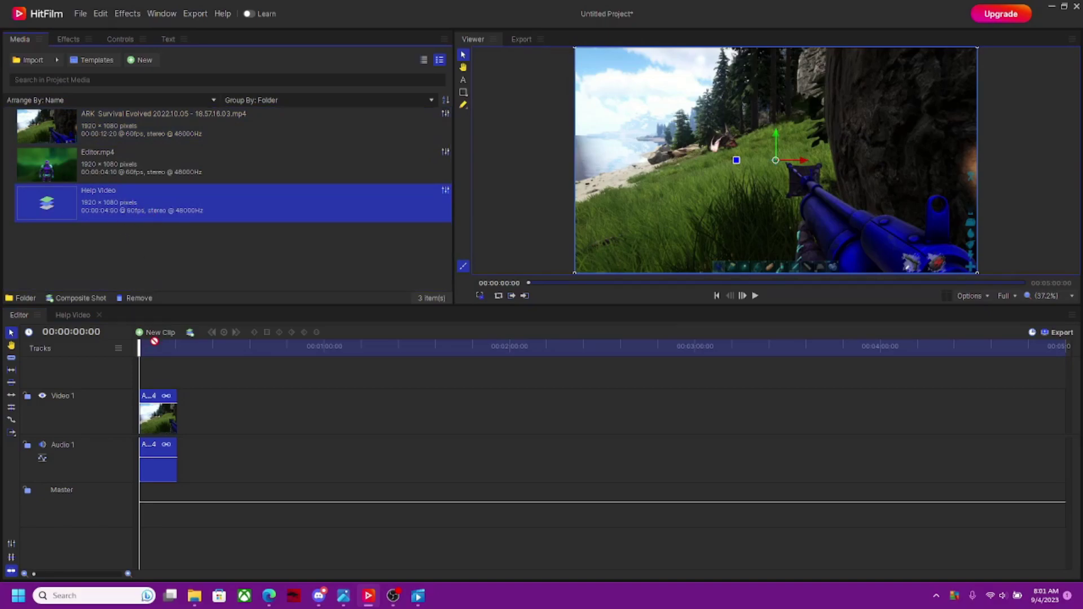
drag(154, 341, 146, 390)
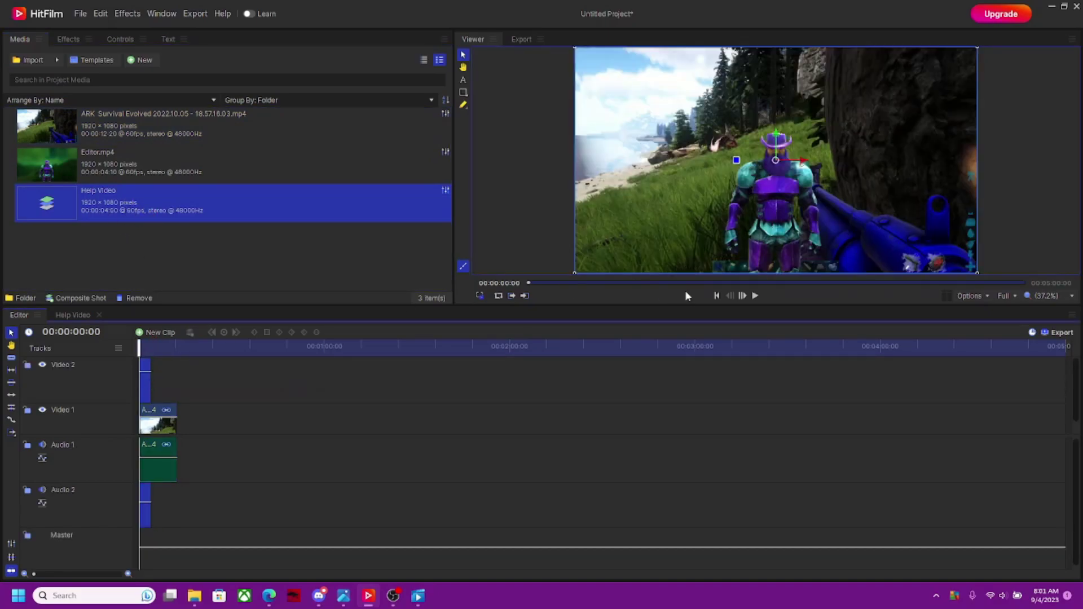
click(755, 297)
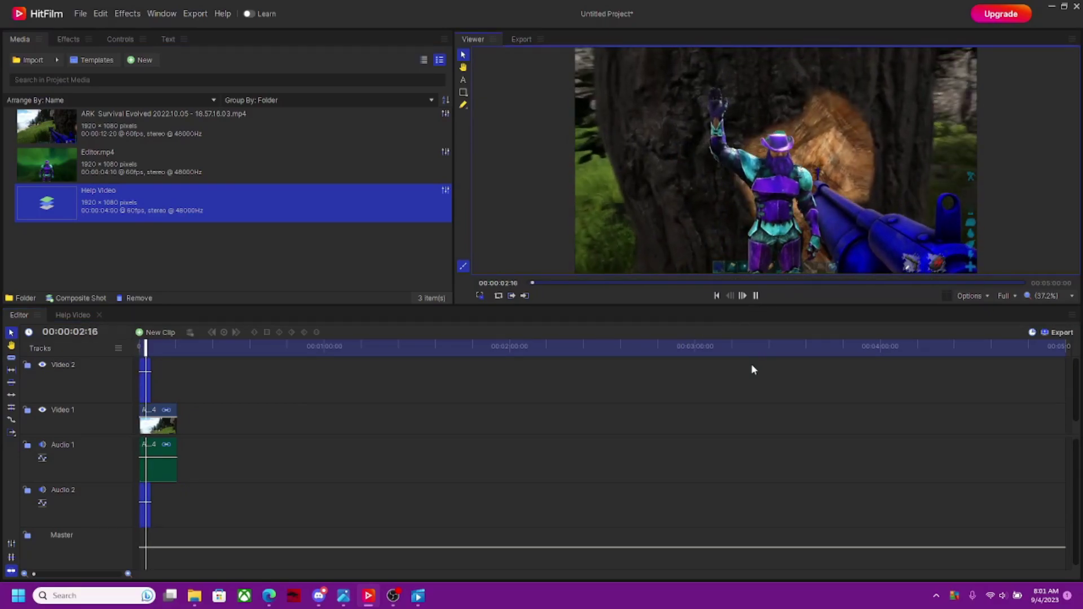
click(756, 296)
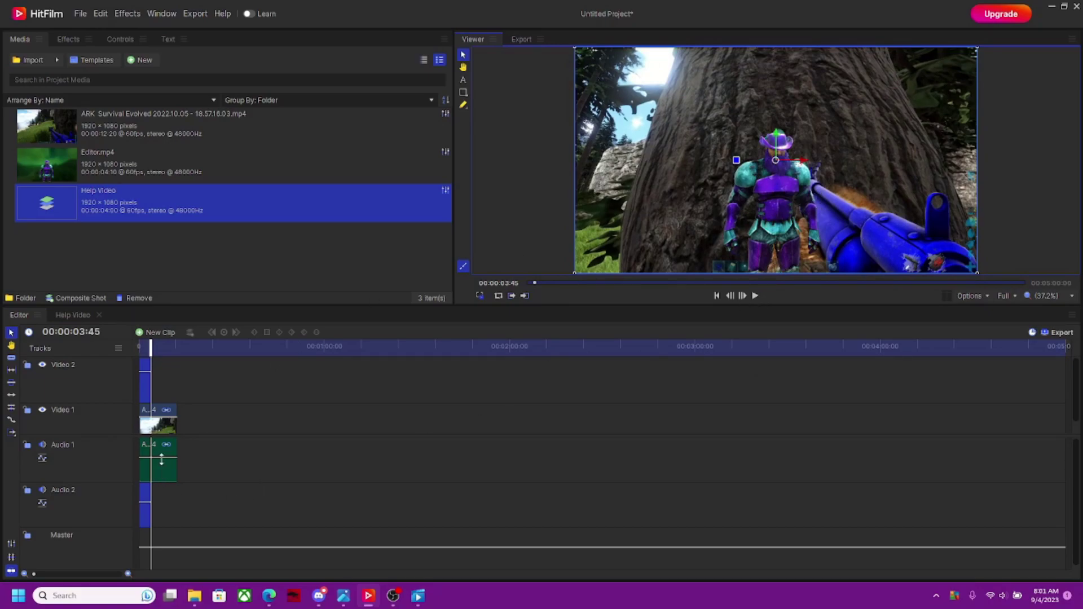
Step: Lock the gameplay's Video 1 and Audio 1 tracks
click(166, 430)
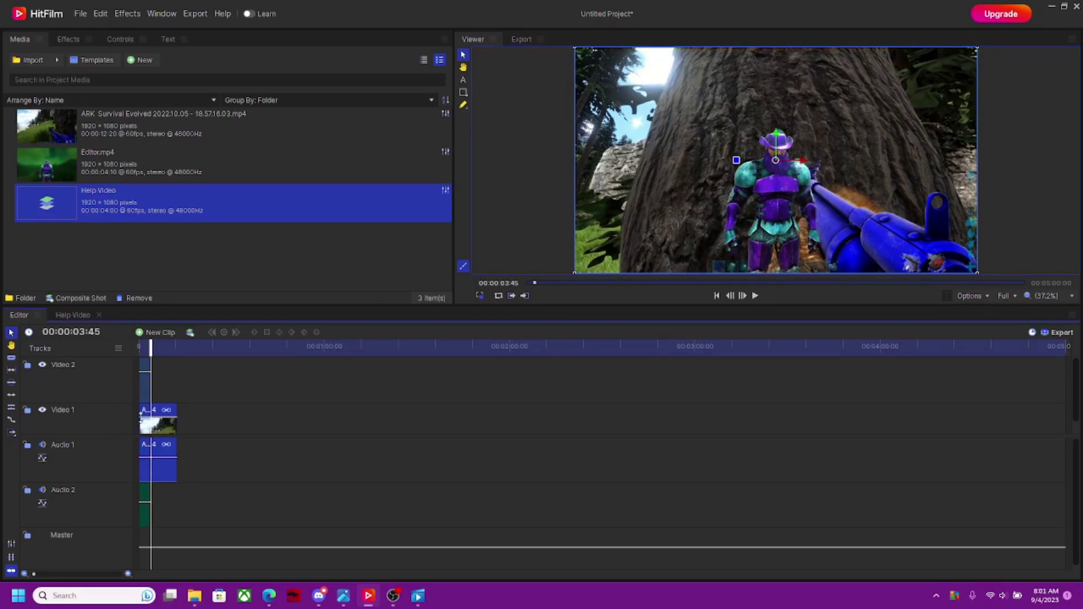
click(26, 410)
click(27, 446)
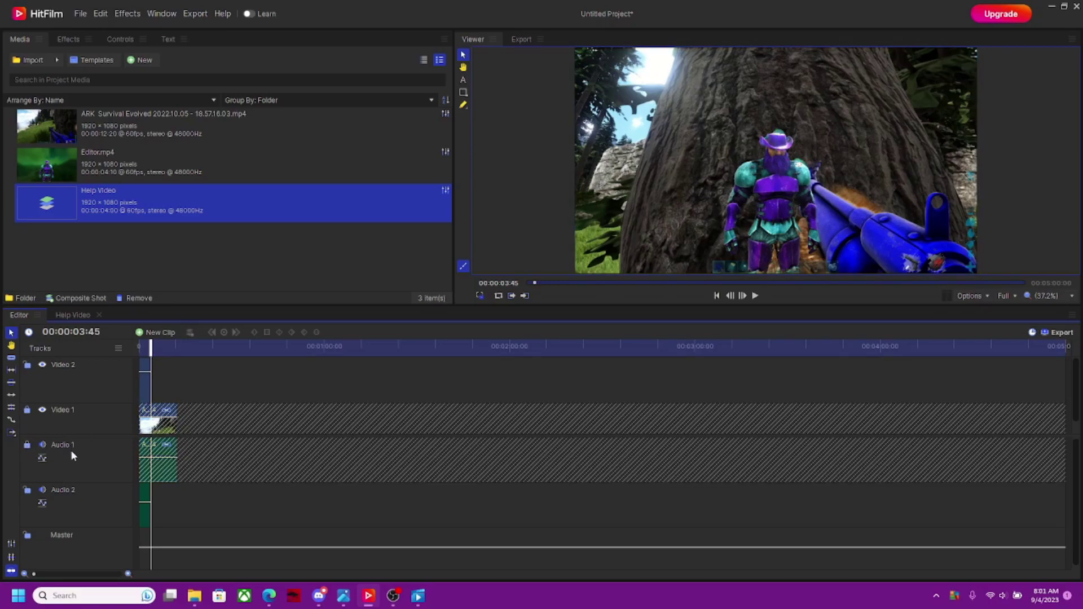
Step: Shrink the Help Video overlay and move it to the lower left of the frame
click(146, 388)
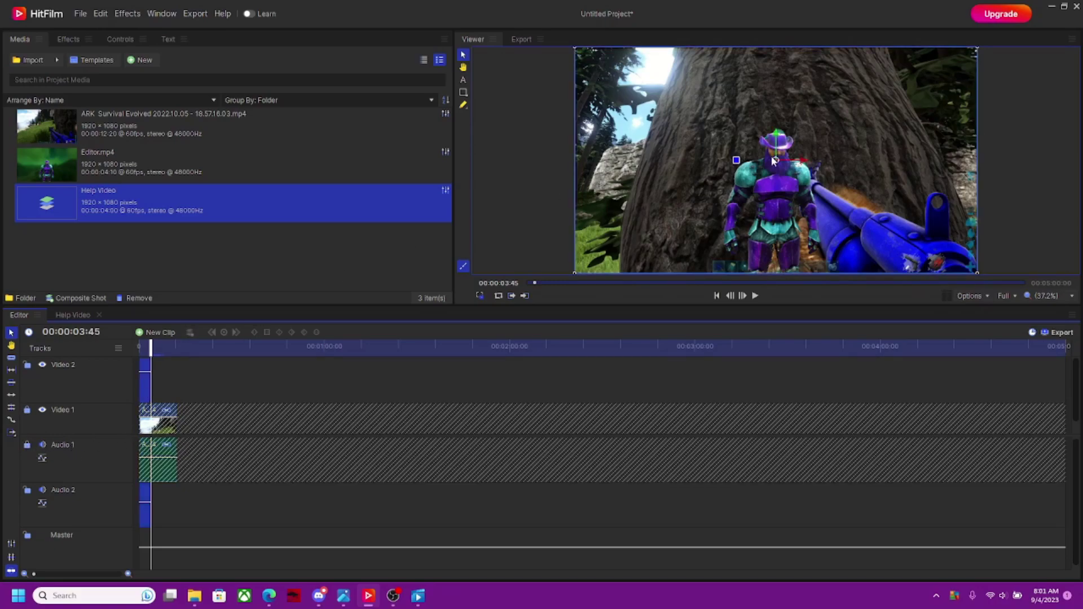
drag(789, 188, 760, 195)
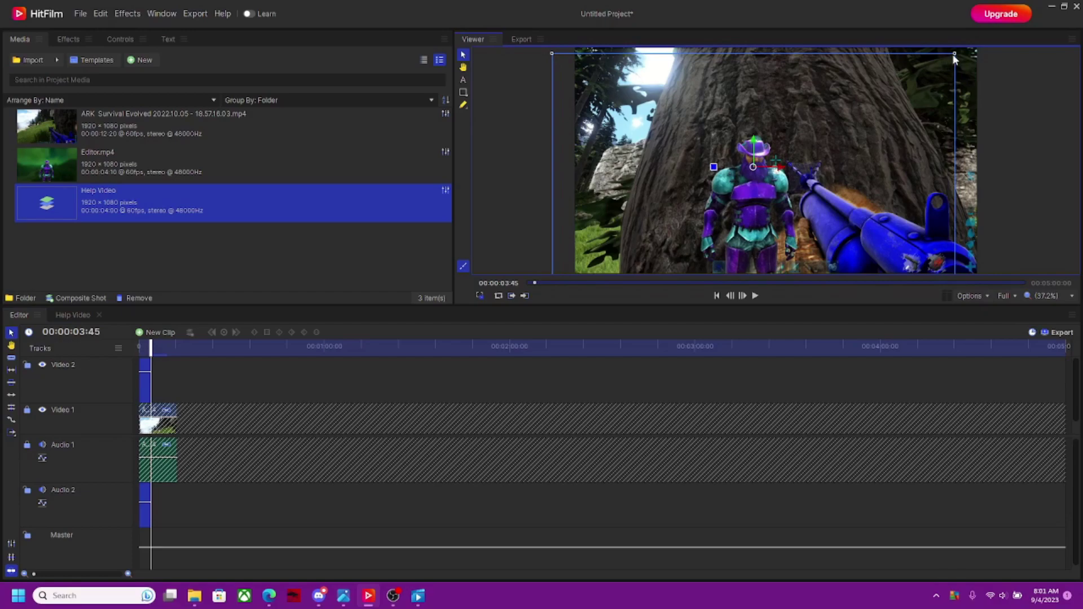
drag(955, 54, 873, 98)
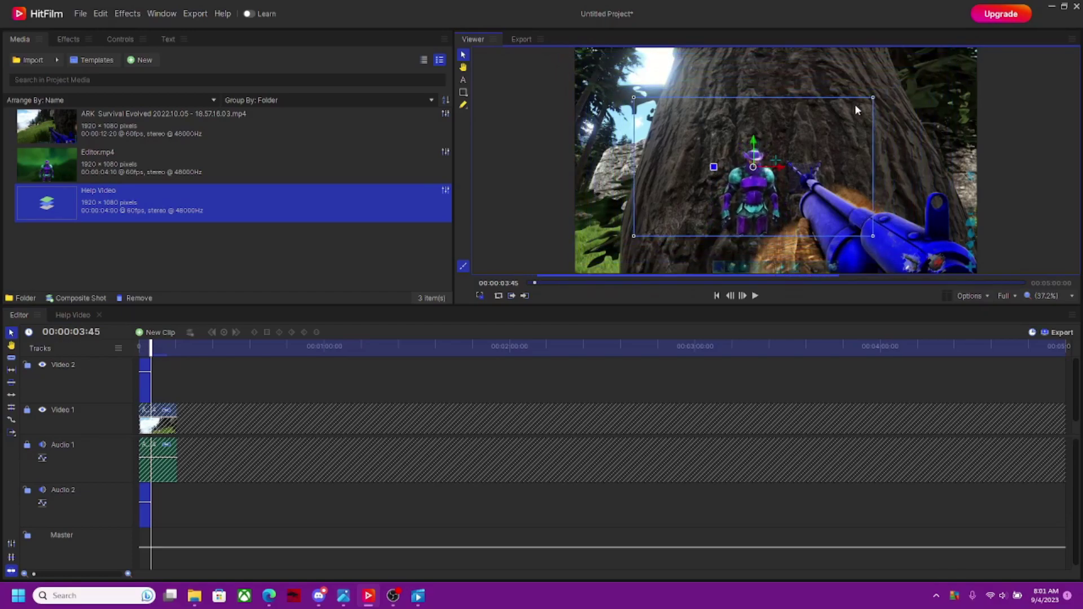
drag(751, 205, 630, 252)
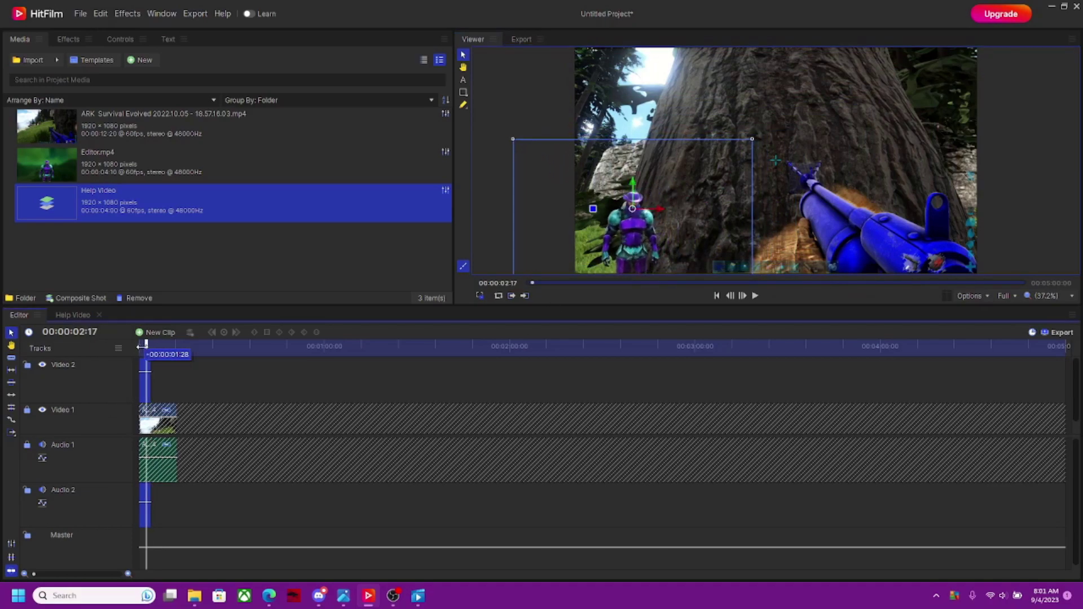
key(Home)
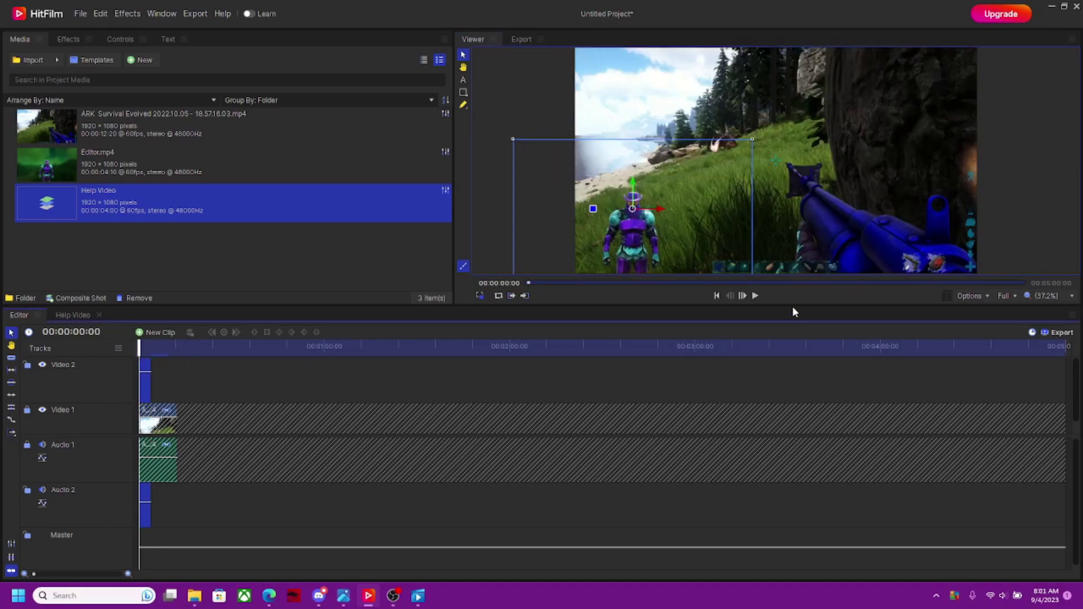
click(755, 296)
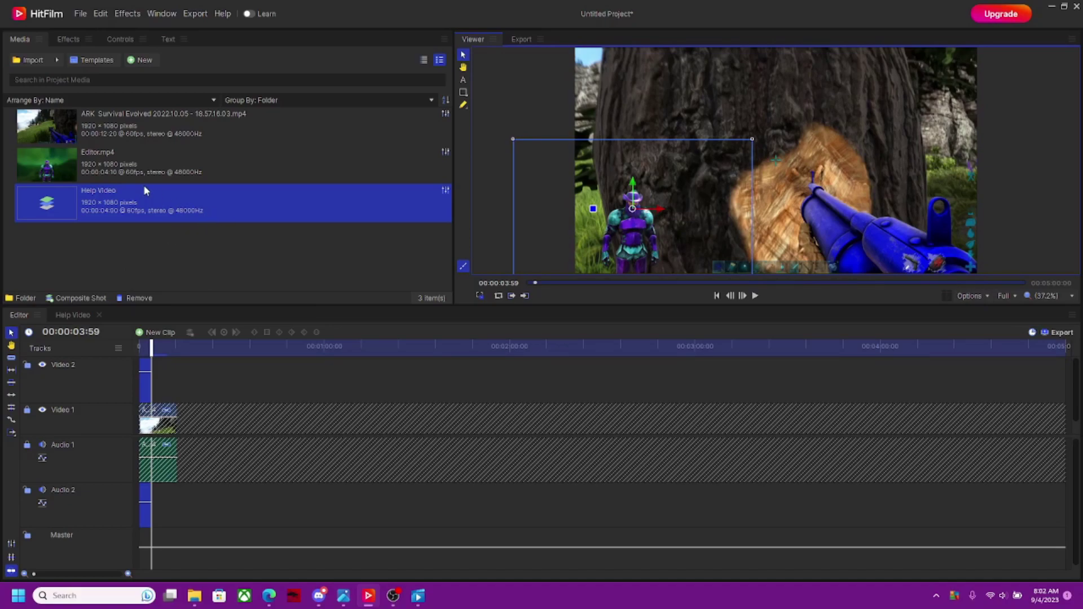
click(159, 171)
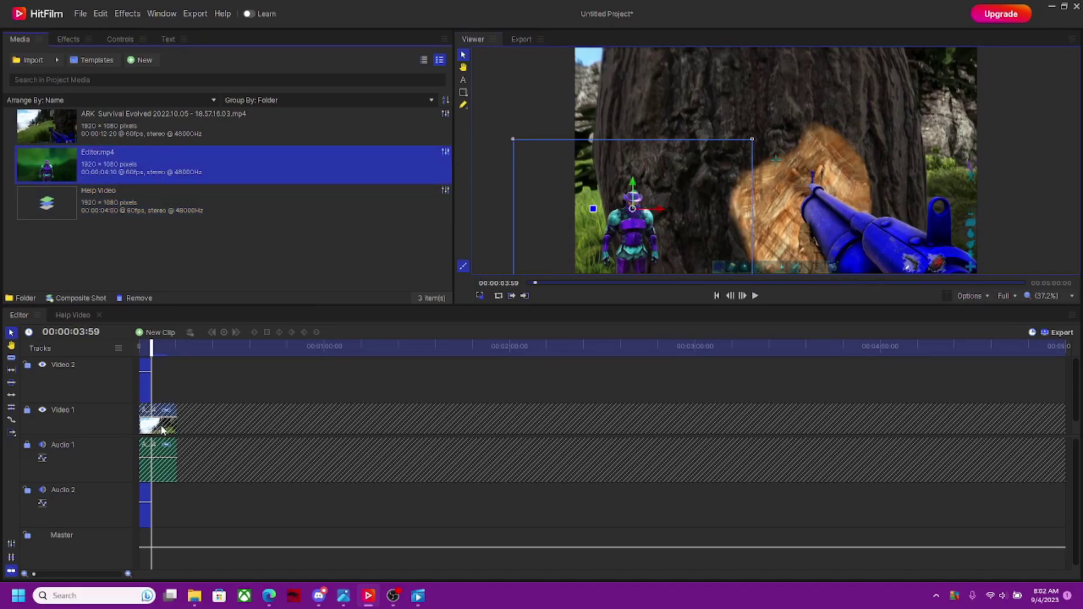
click(56, 449)
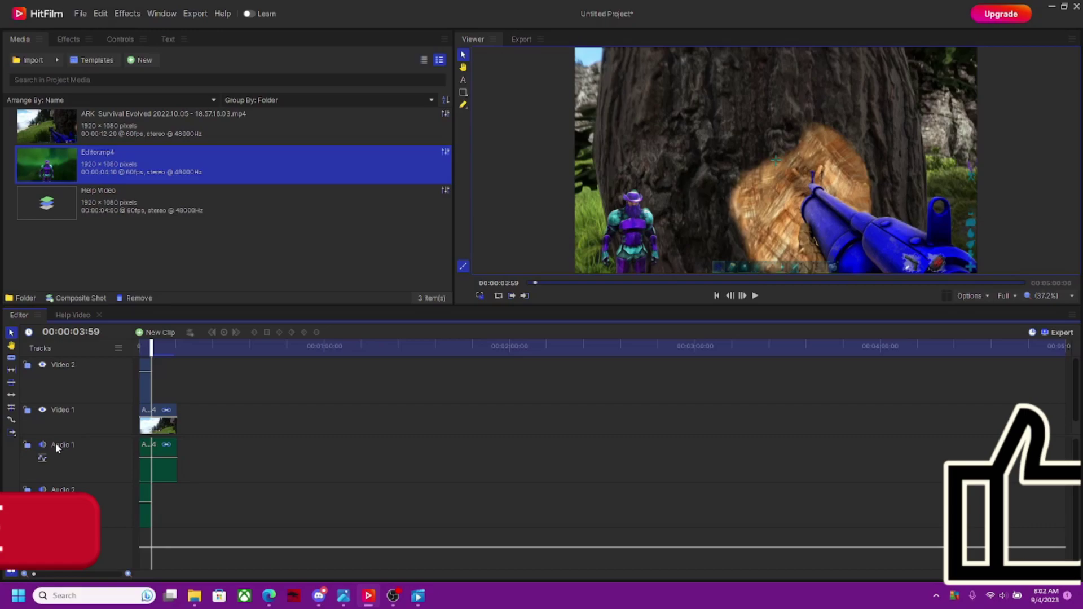